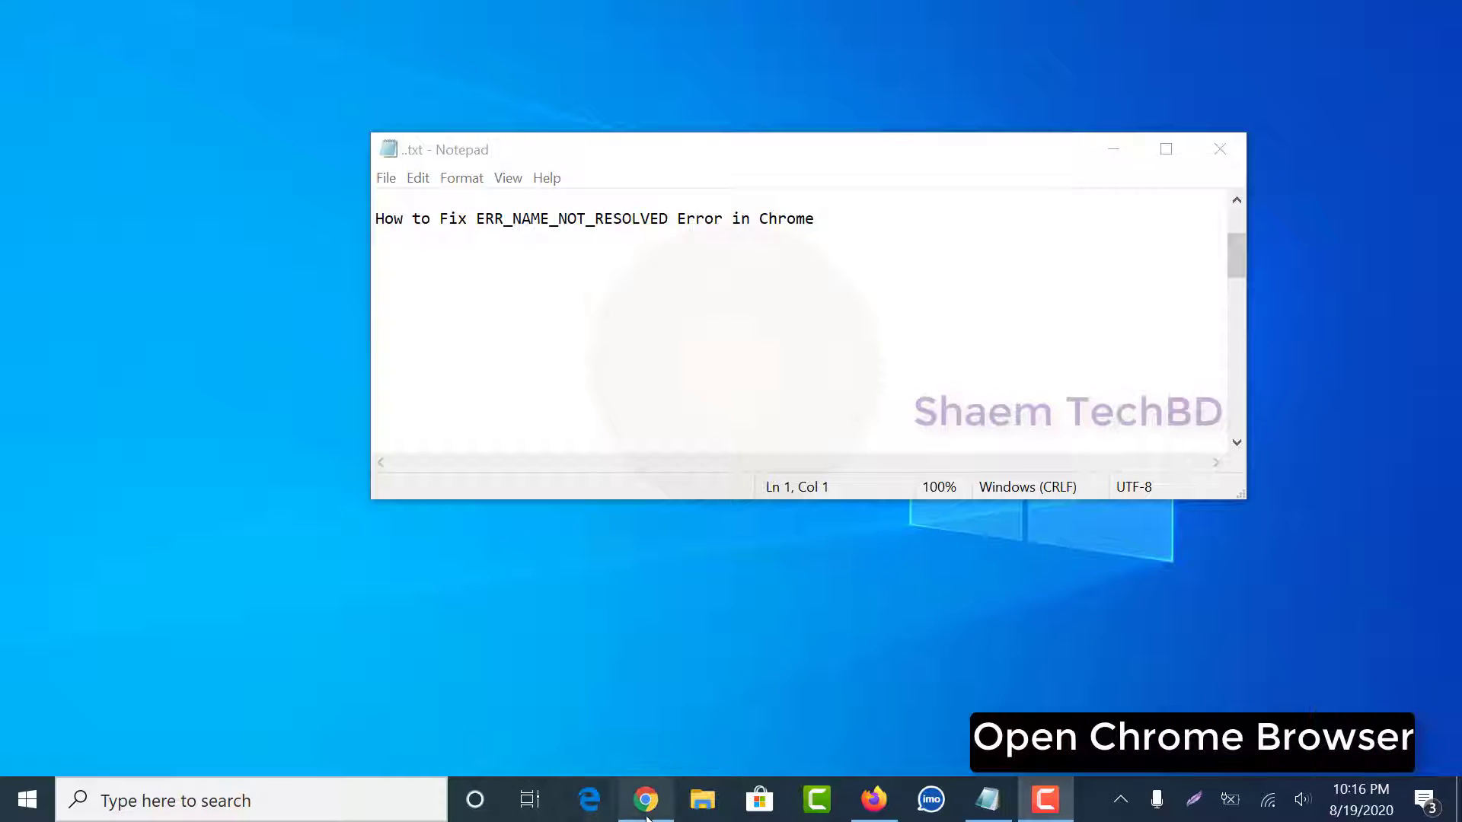
In Chrome, go to chrome://settings/clearBrowserData to bring up the Clear browsing data dialog
click(646, 815)
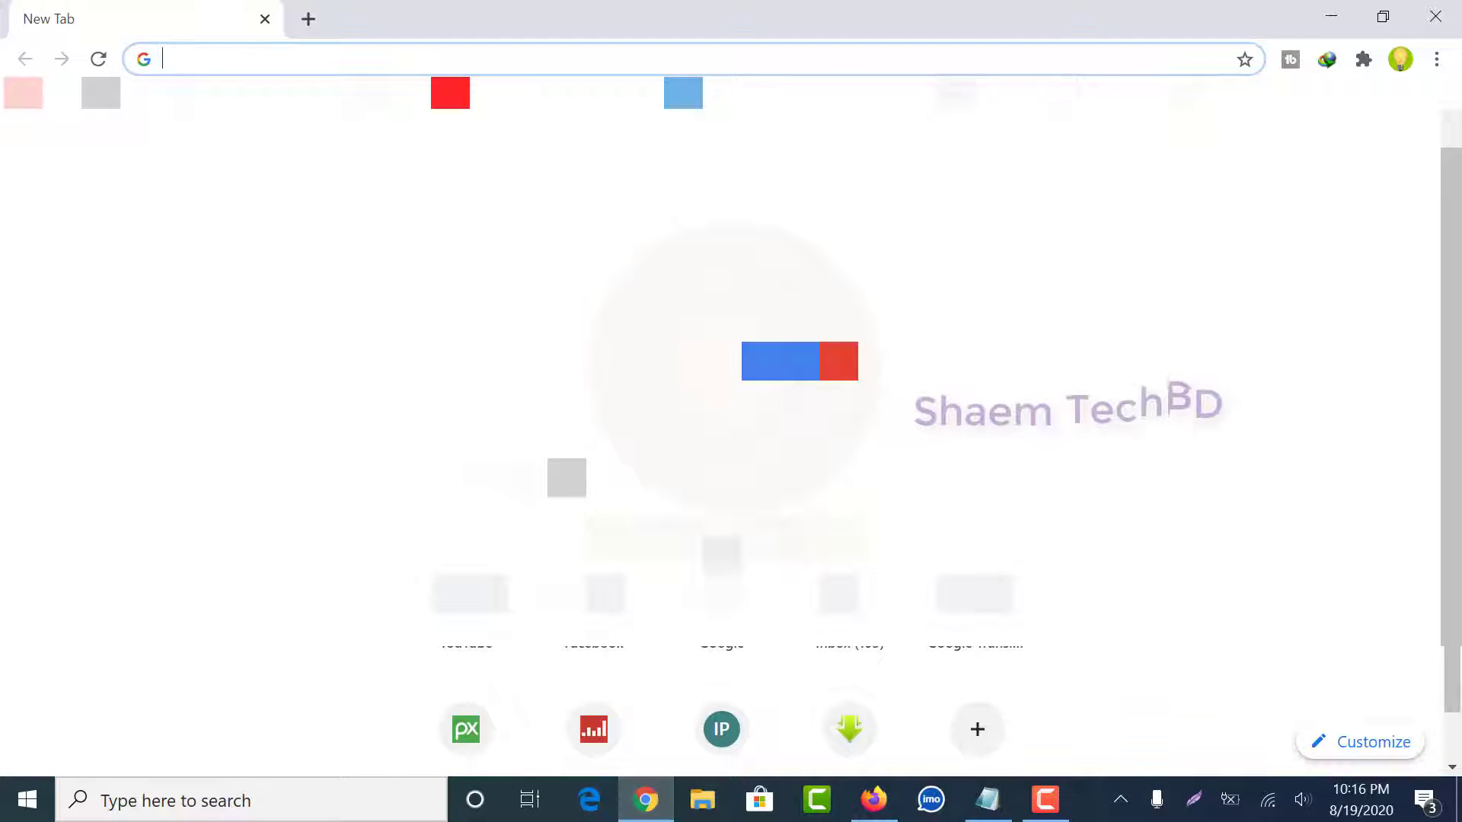
text(chrome://settings/clearBrowserData)
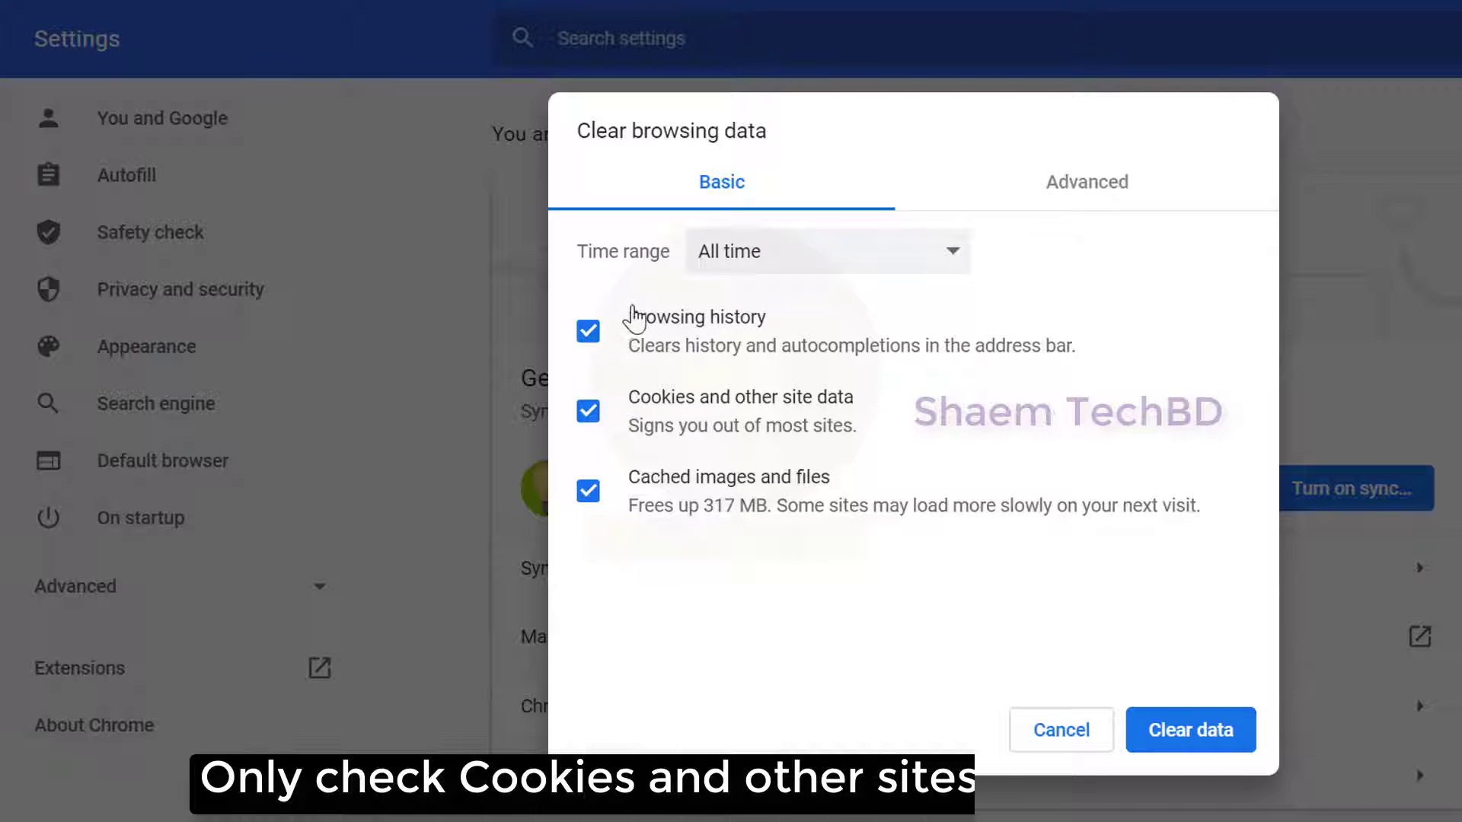
Clear only cookies and other site data for All time, leaving browsing history unchecked
click(588, 331)
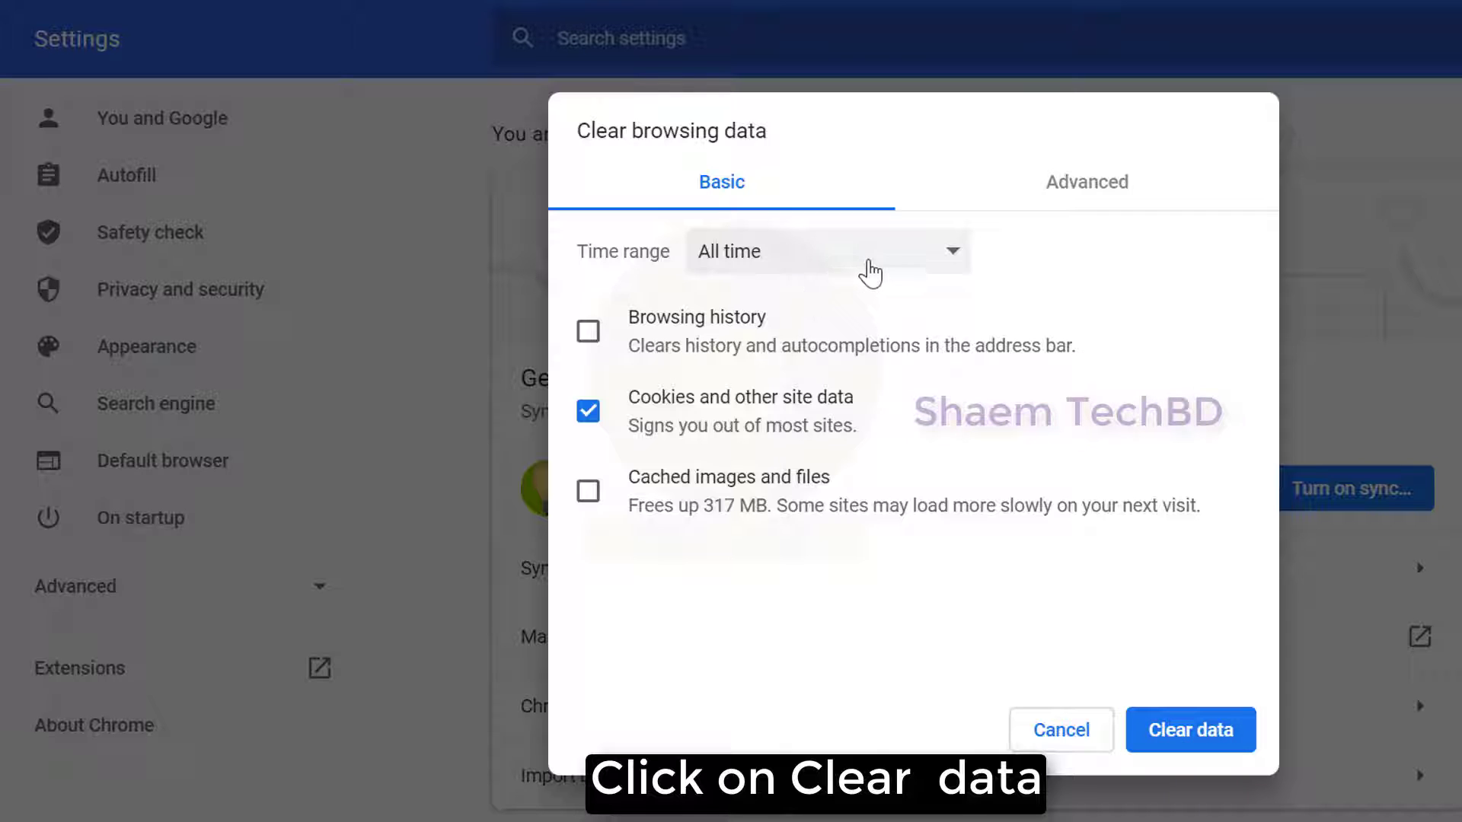
click(870, 273)
click(774, 492)
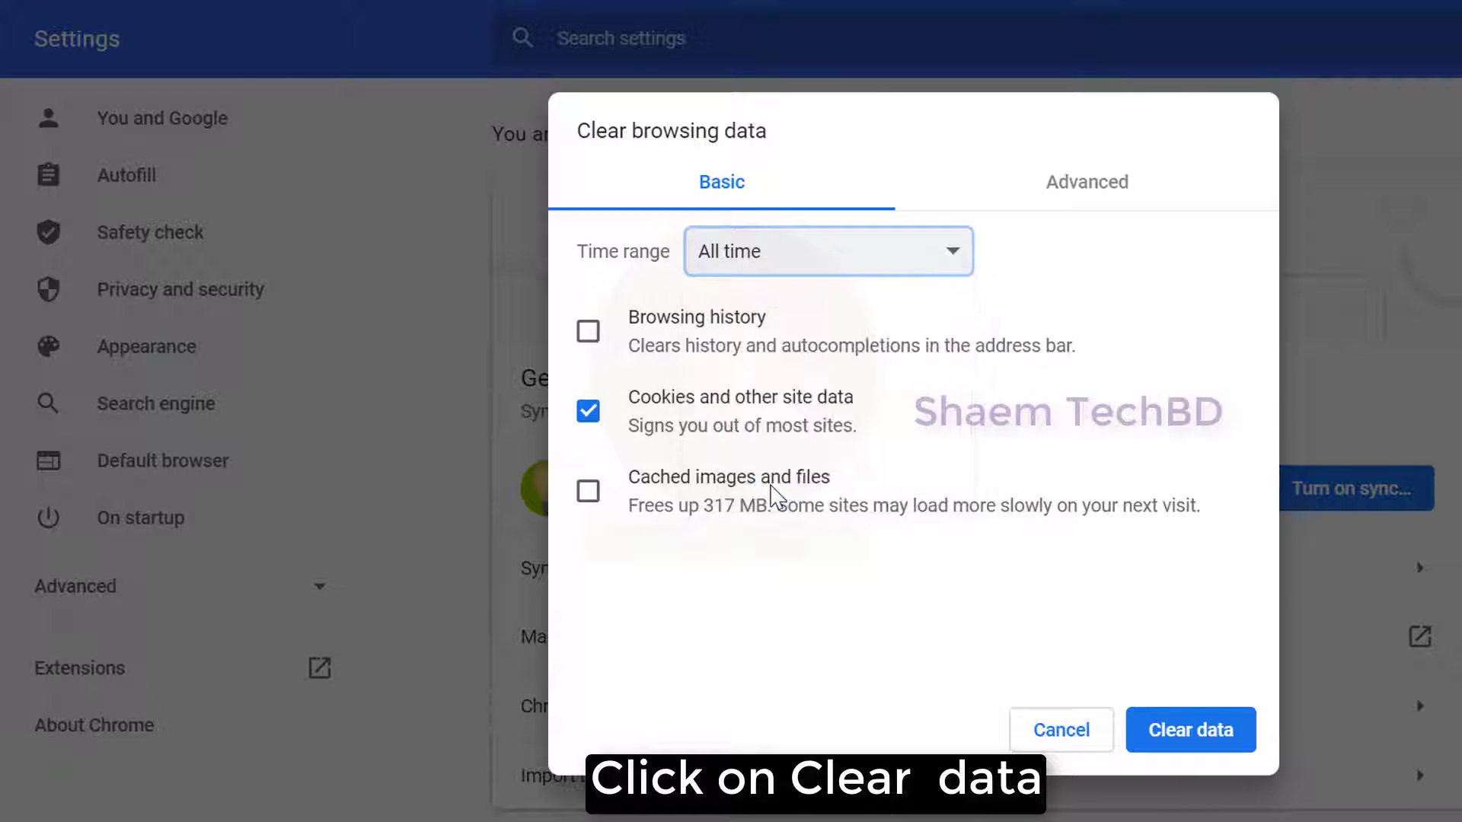
click(1189, 735)
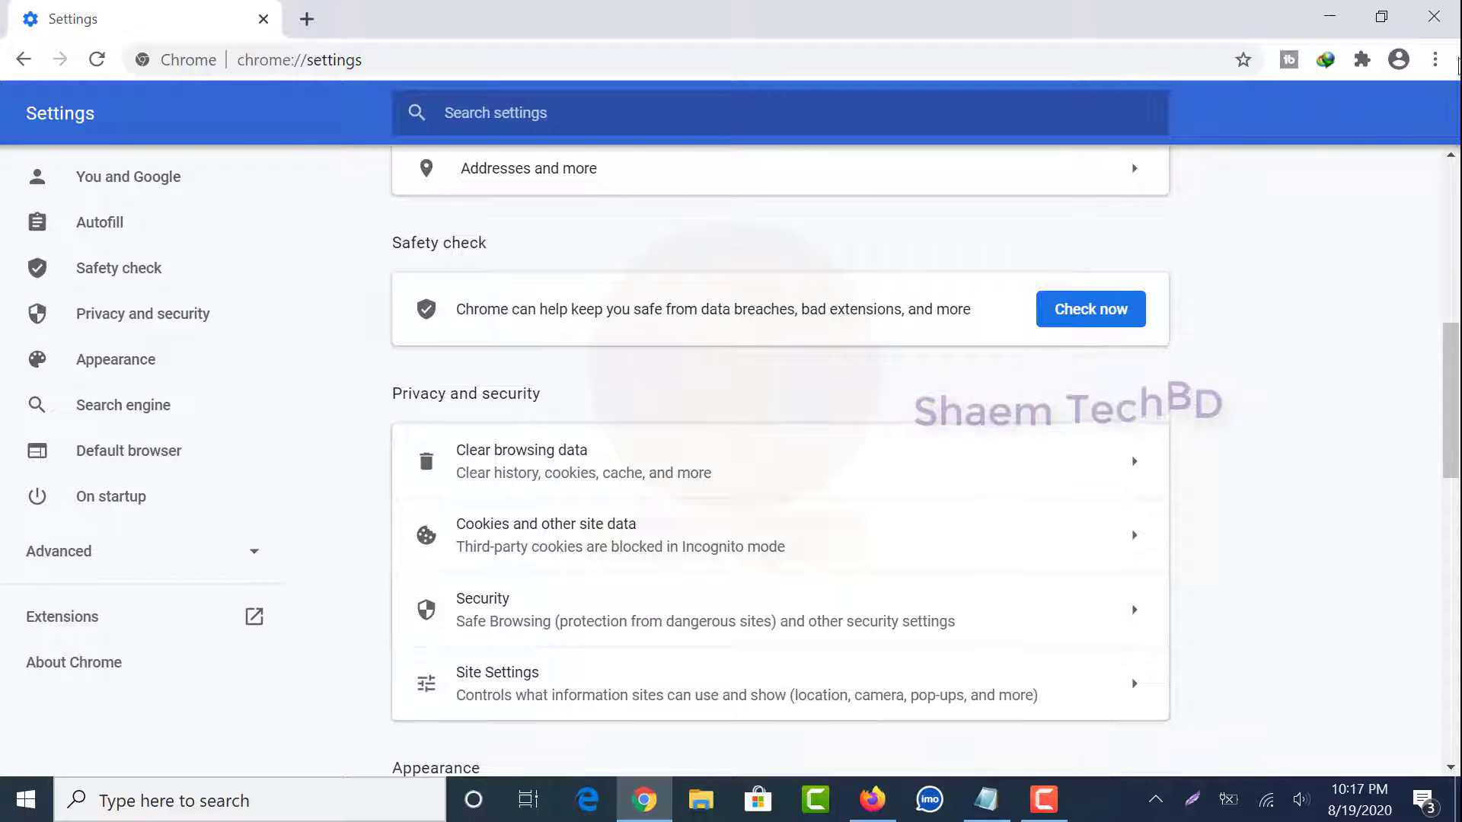
Close Chrome, then search for cmd and run Command Prompt as administrator
click(1436, 9)
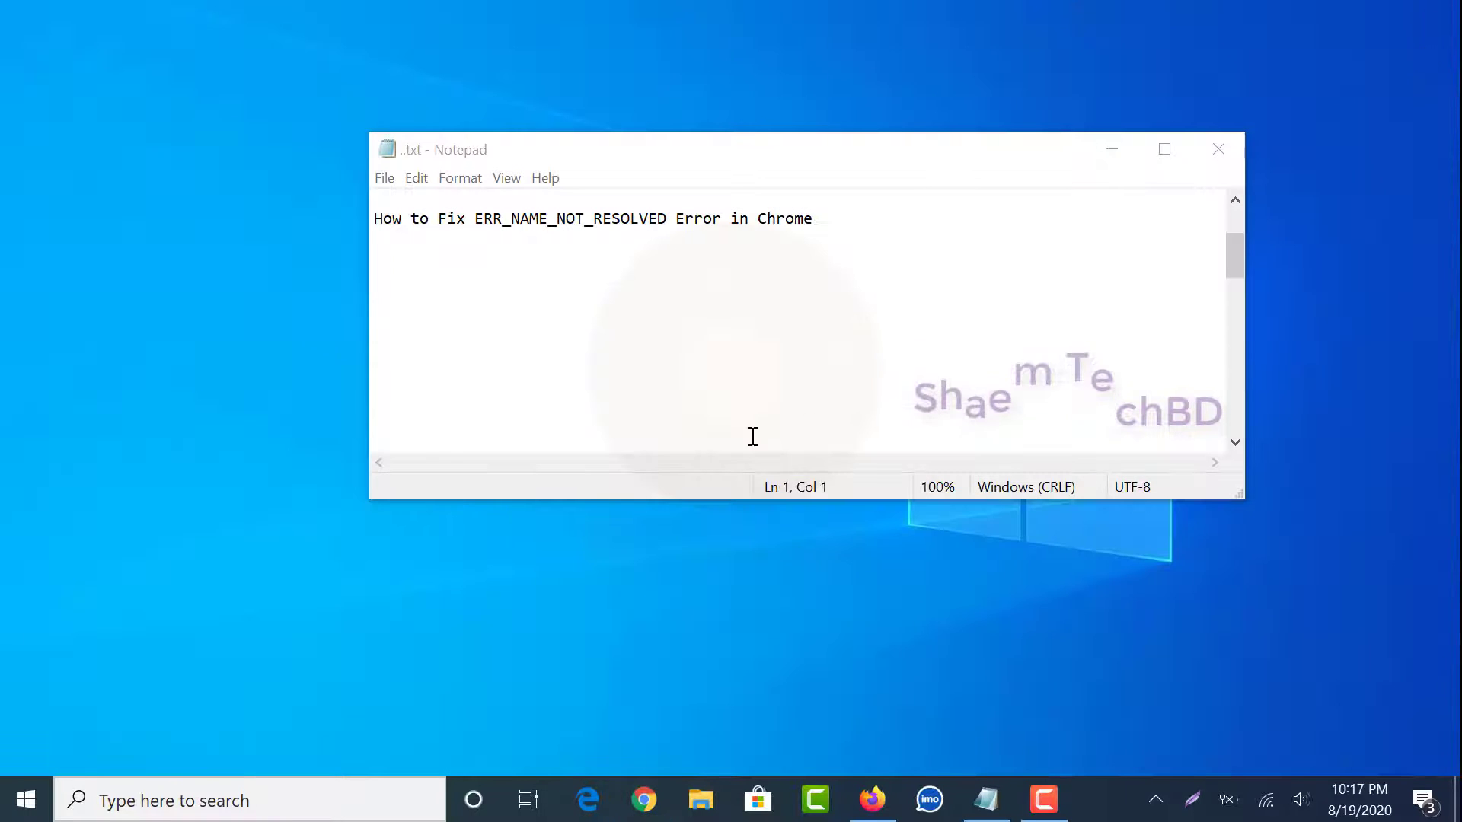
click(206, 814)
text(cm)
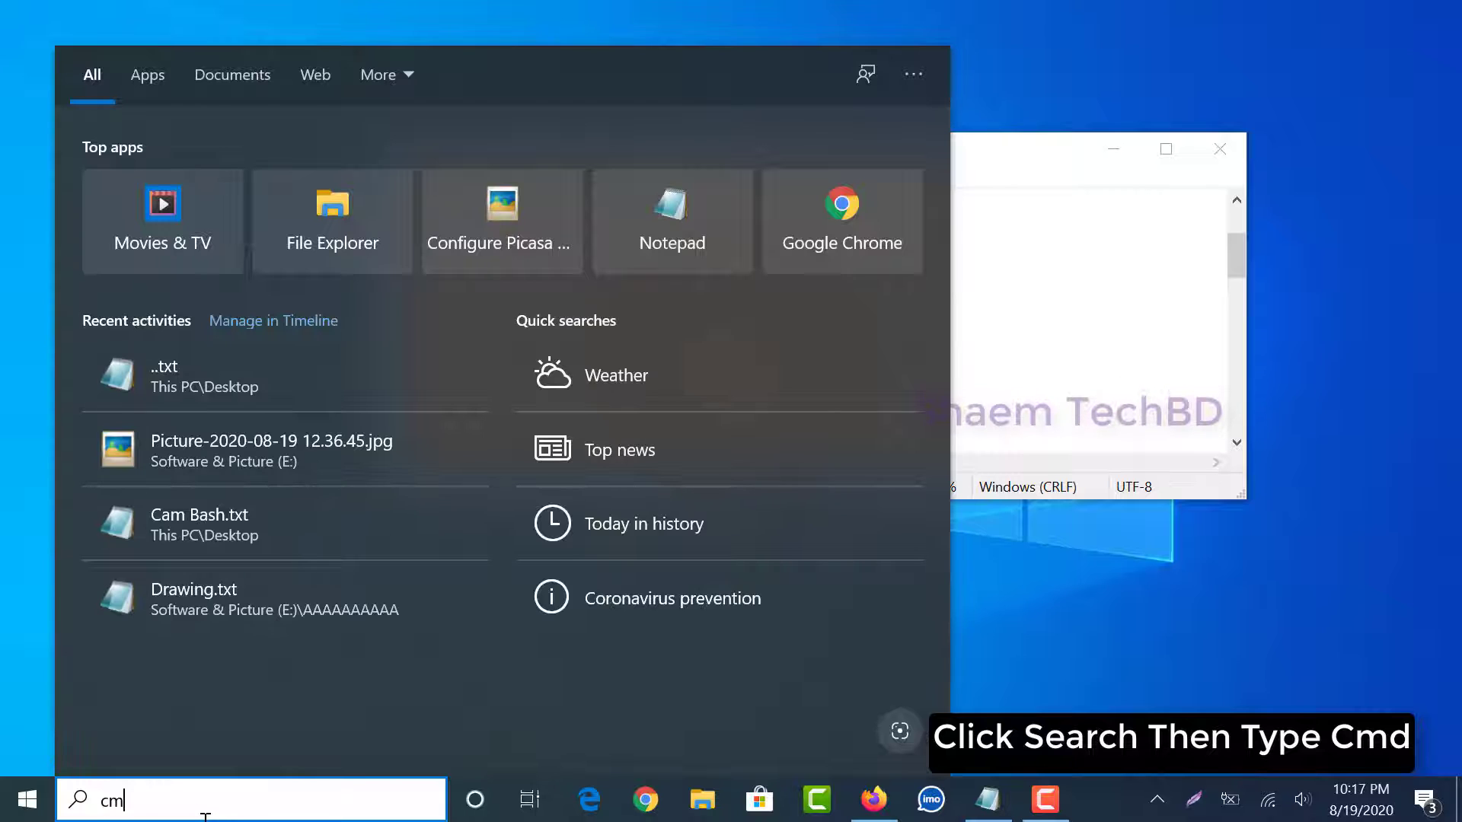
text(d)
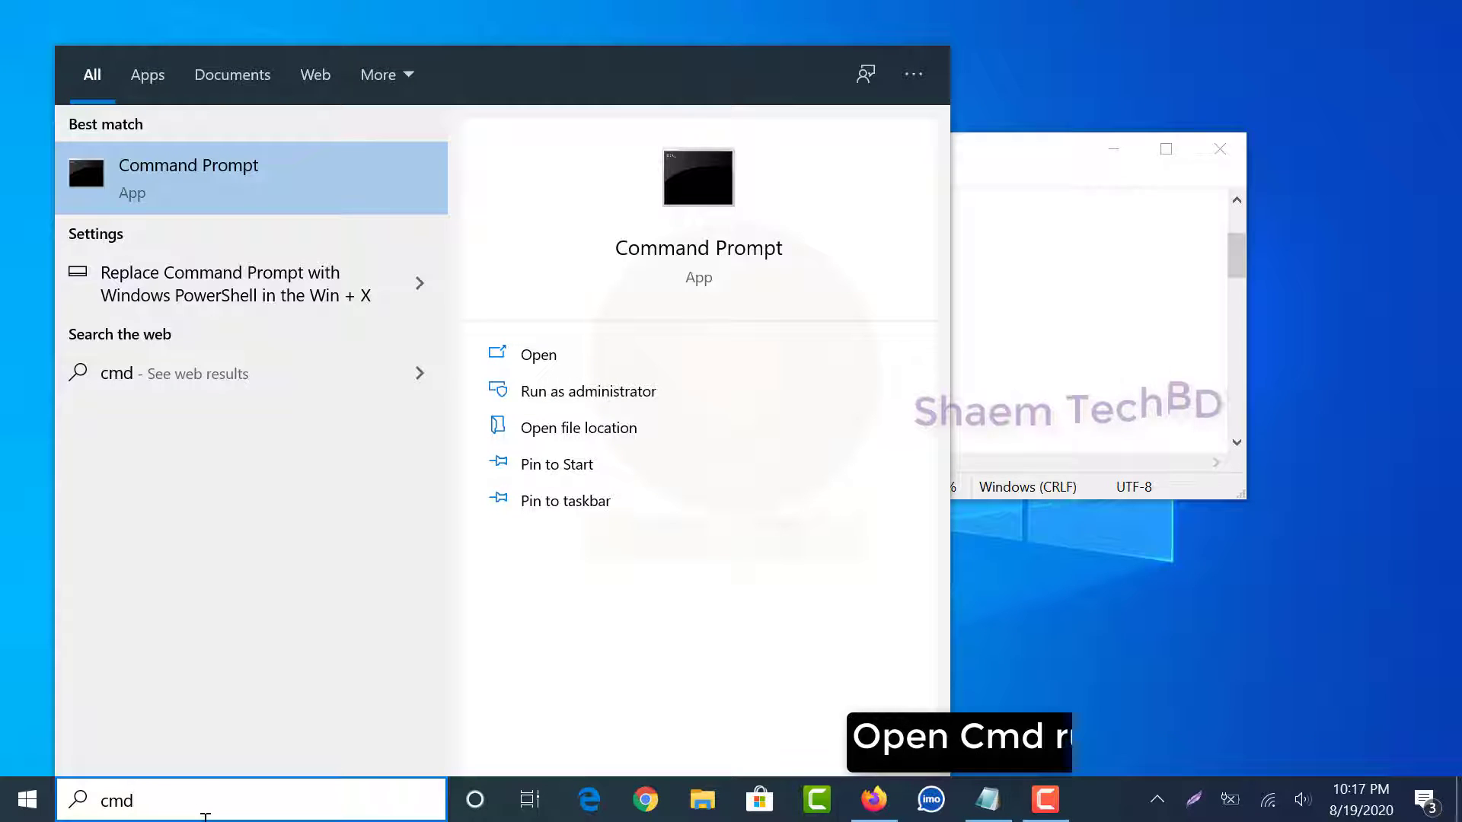
right_click(229, 178)
click(264, 186)
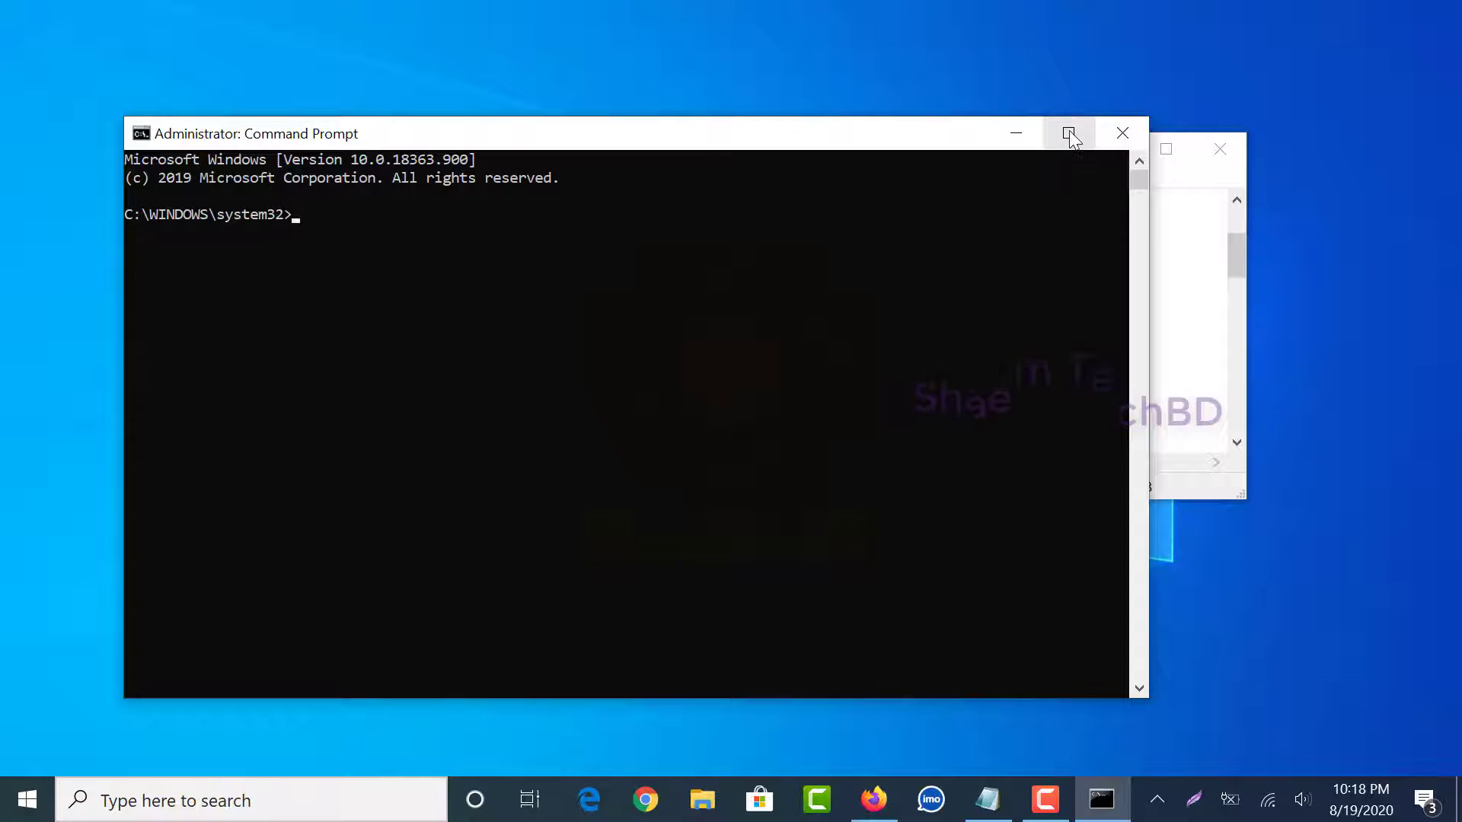
Maximize Command Prompt and run ipconfig /flushdns, then ipconfig /renew, reviewing the adapter output
click(1069, 134)
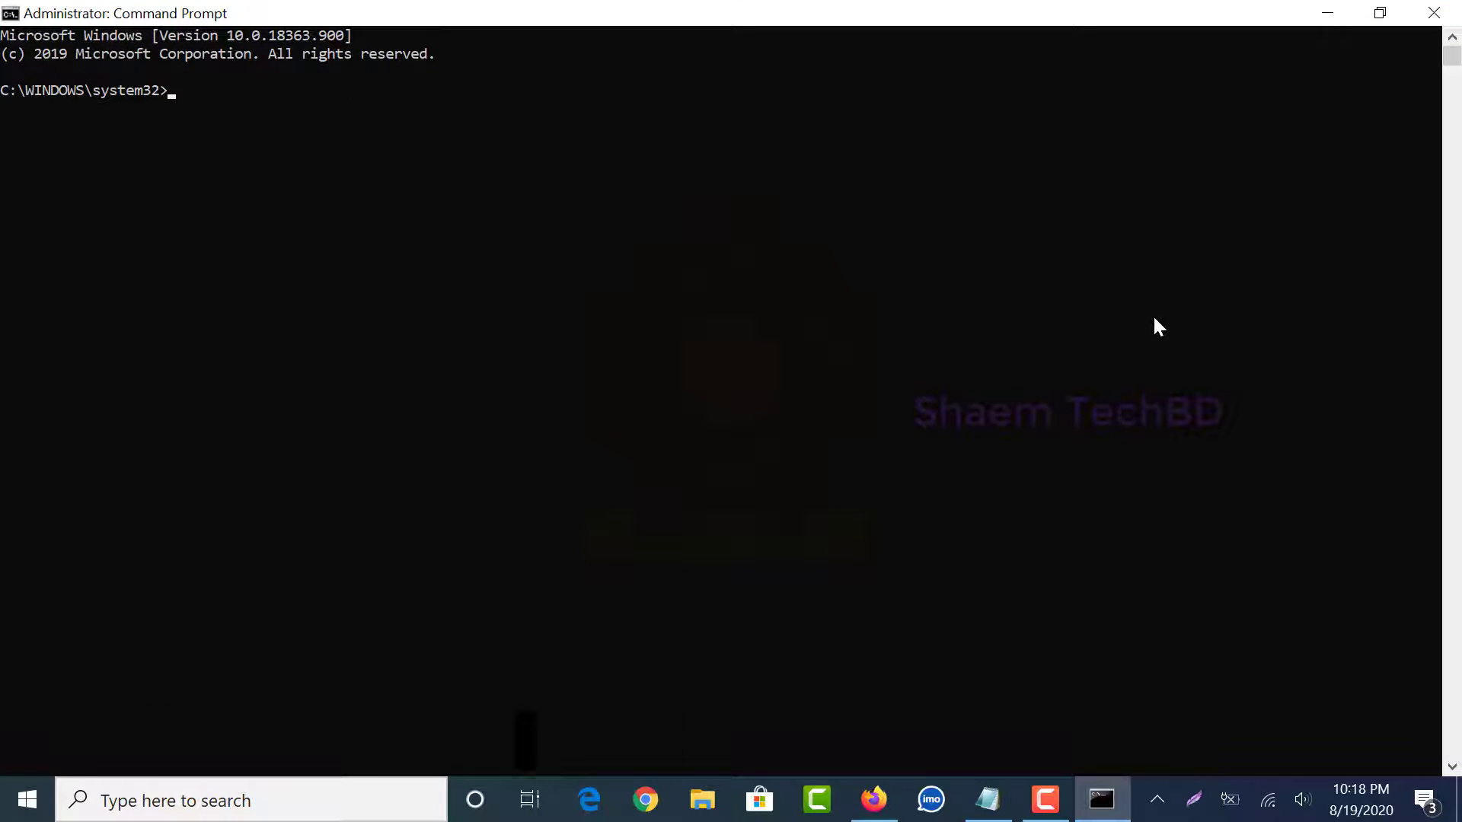
text(ipconfig /flushdns)
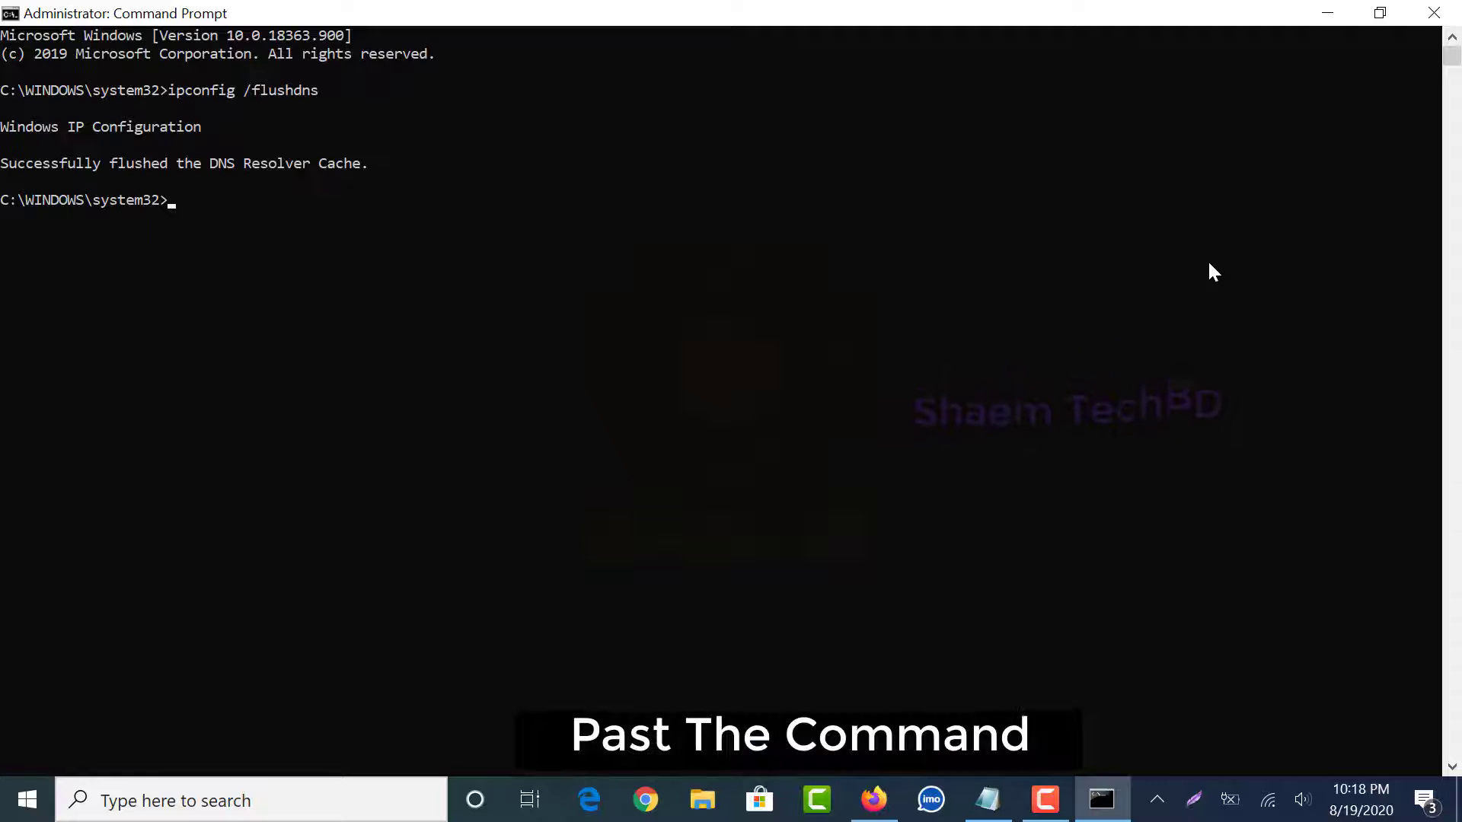
text(ipconfig /renew)
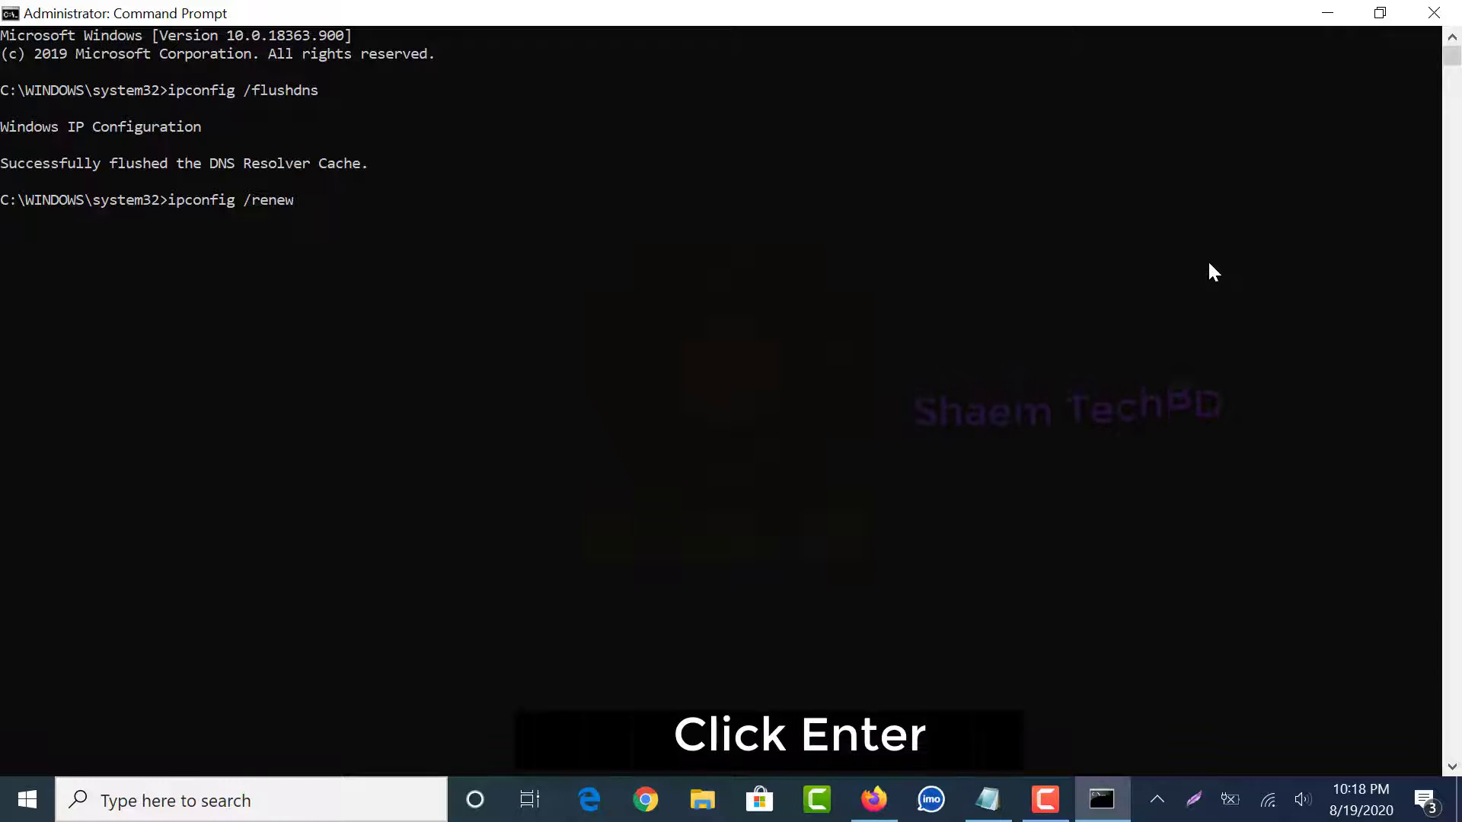
key(Return)
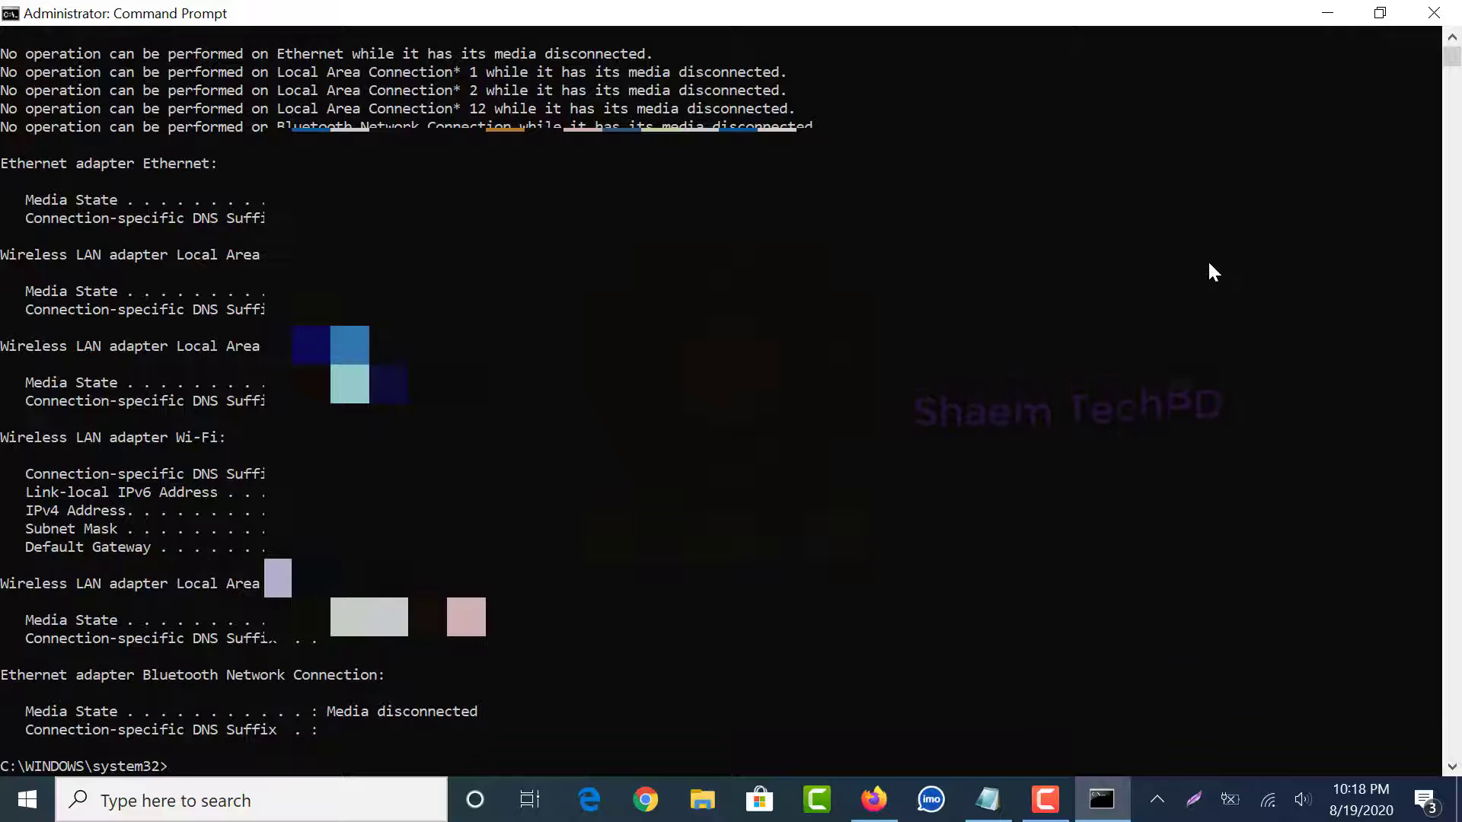
scroll(1209, 274, down, 4)
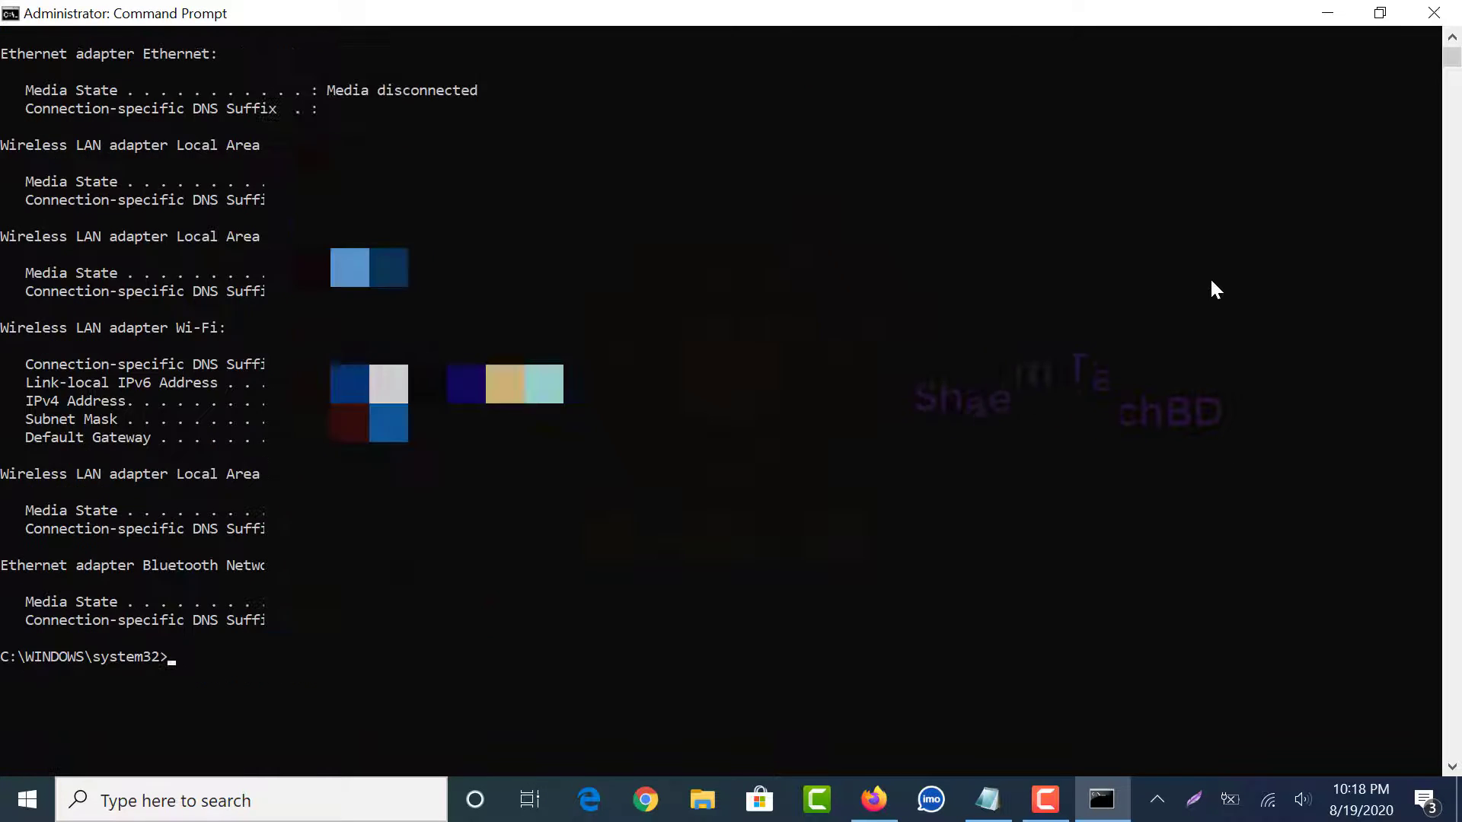
scroll(1212, 284, down, 1)
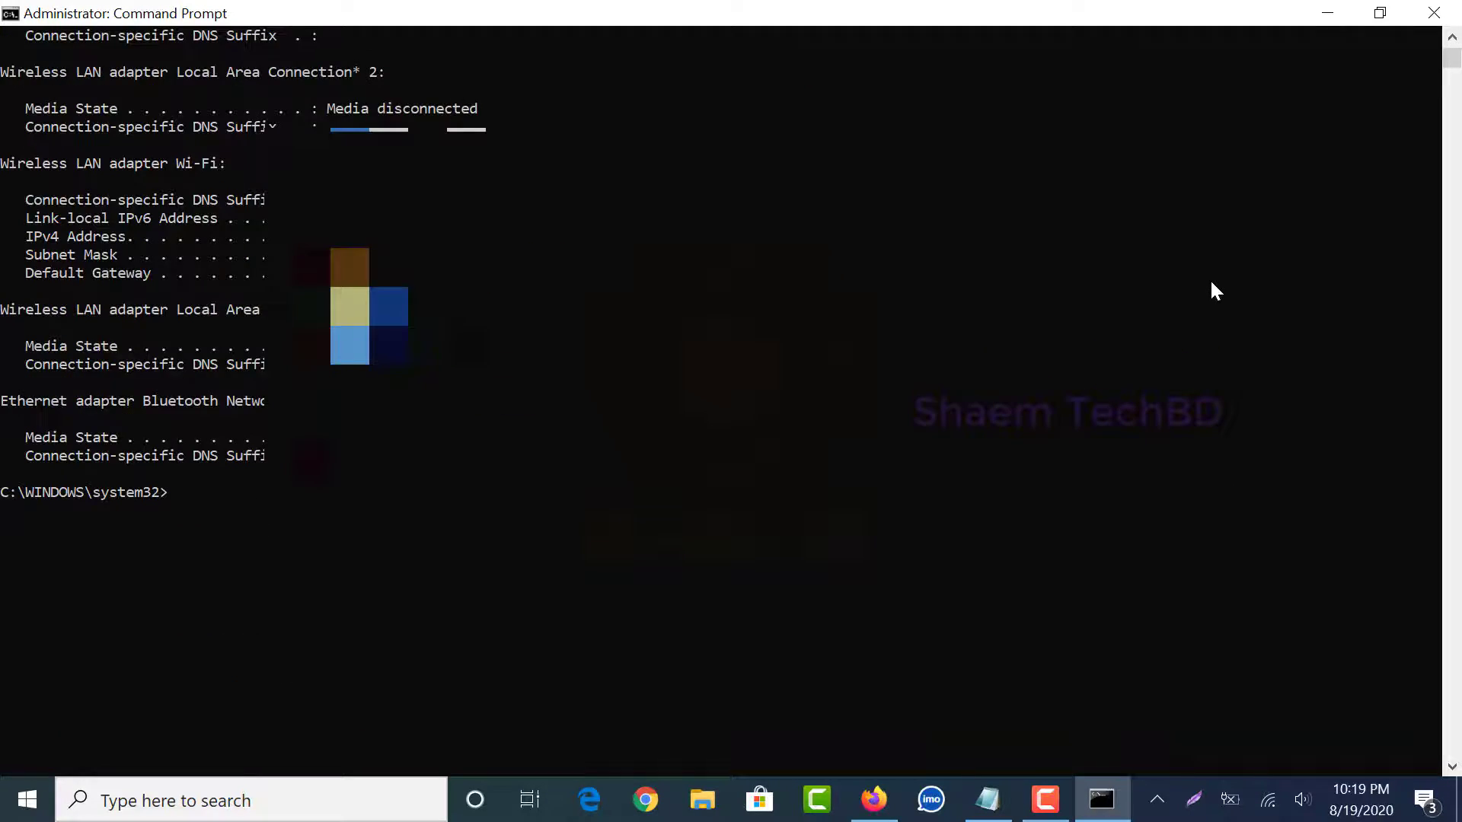
scroll(1212, 284, down, 1)
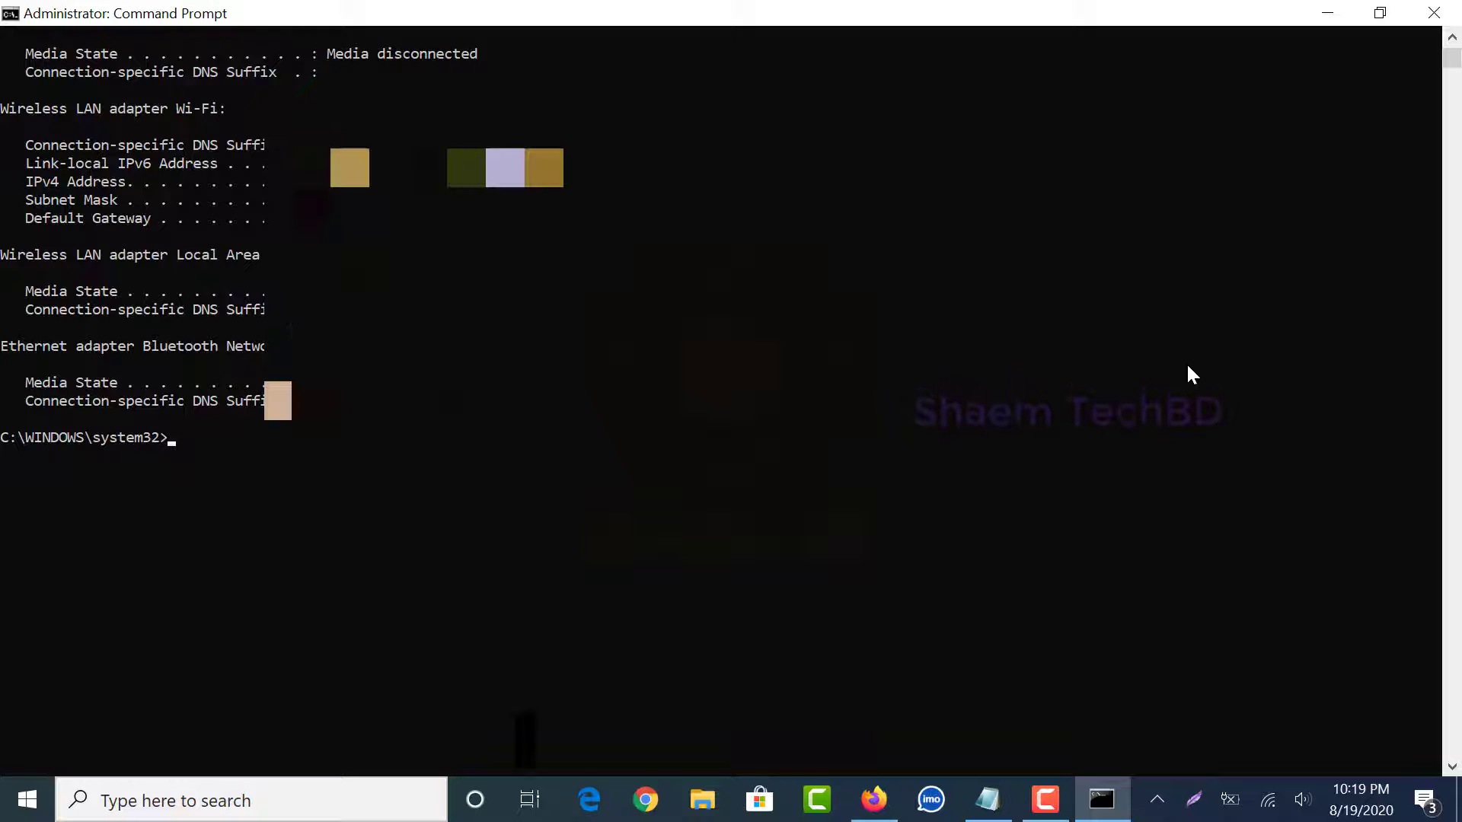
Run ipconfig /registerdns, then close the Command Prompt window
text(ipconfig /registerdns)
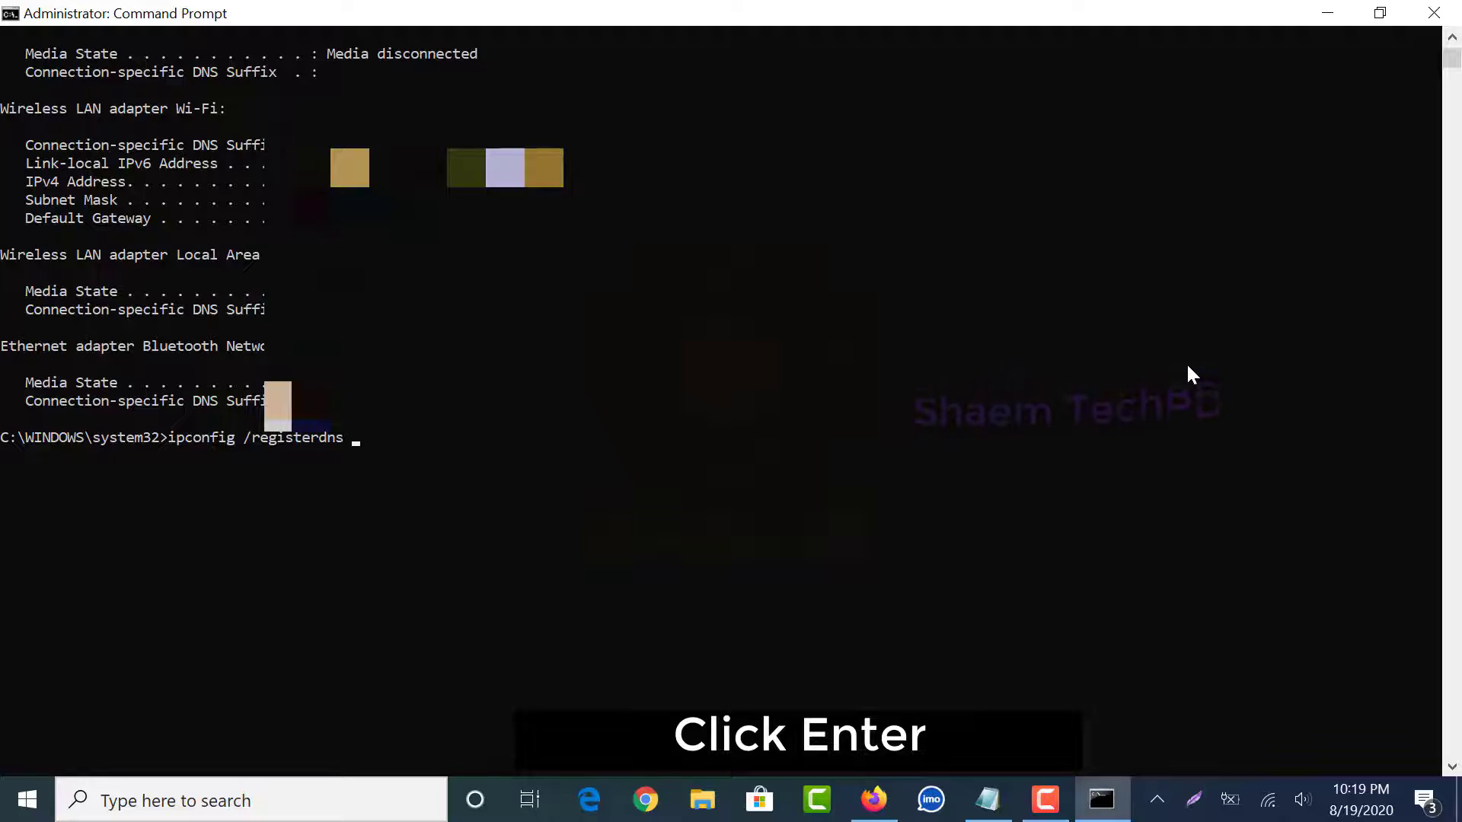
key(Return)
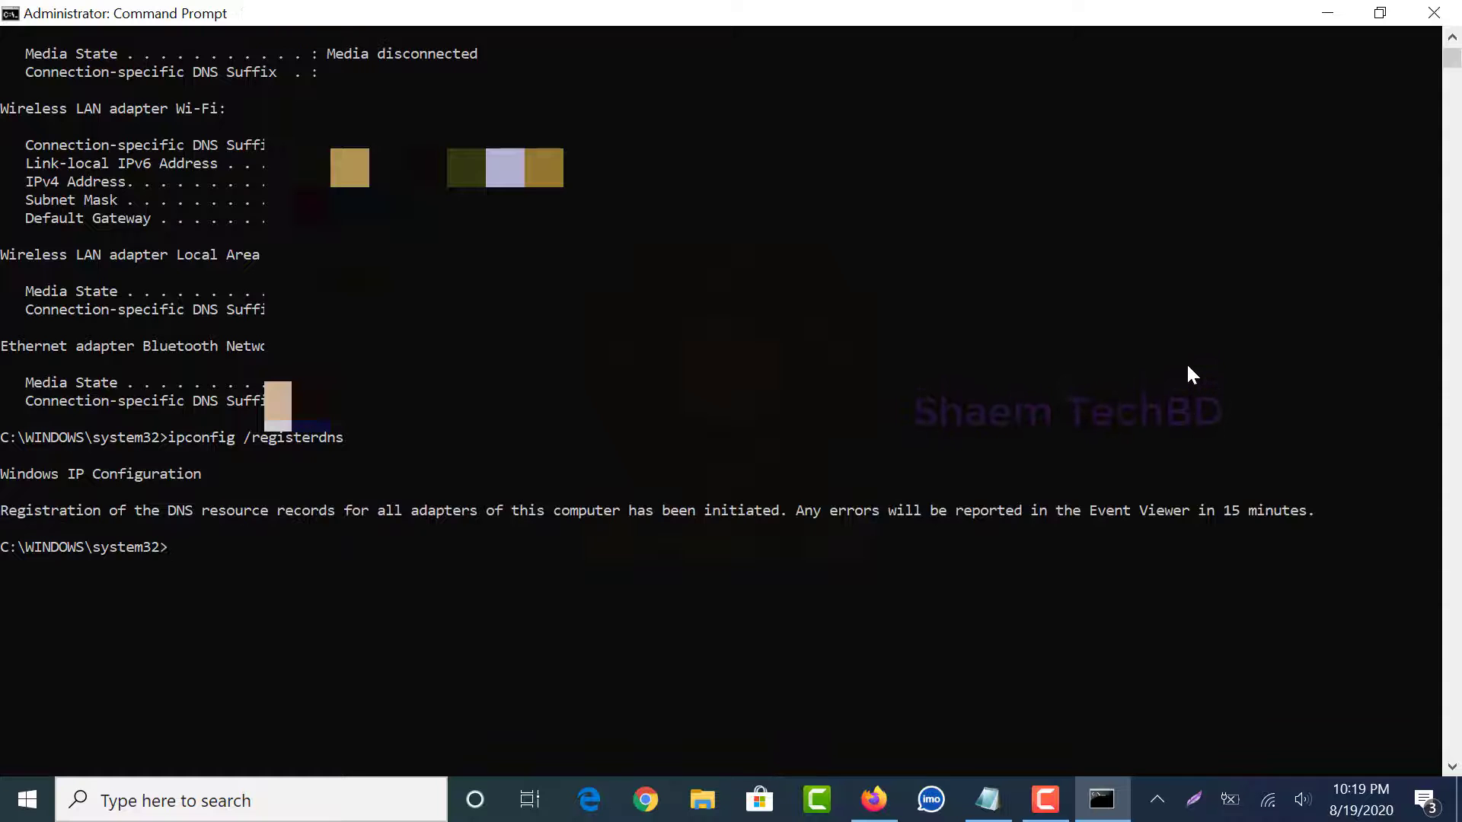
click(1436, 22)
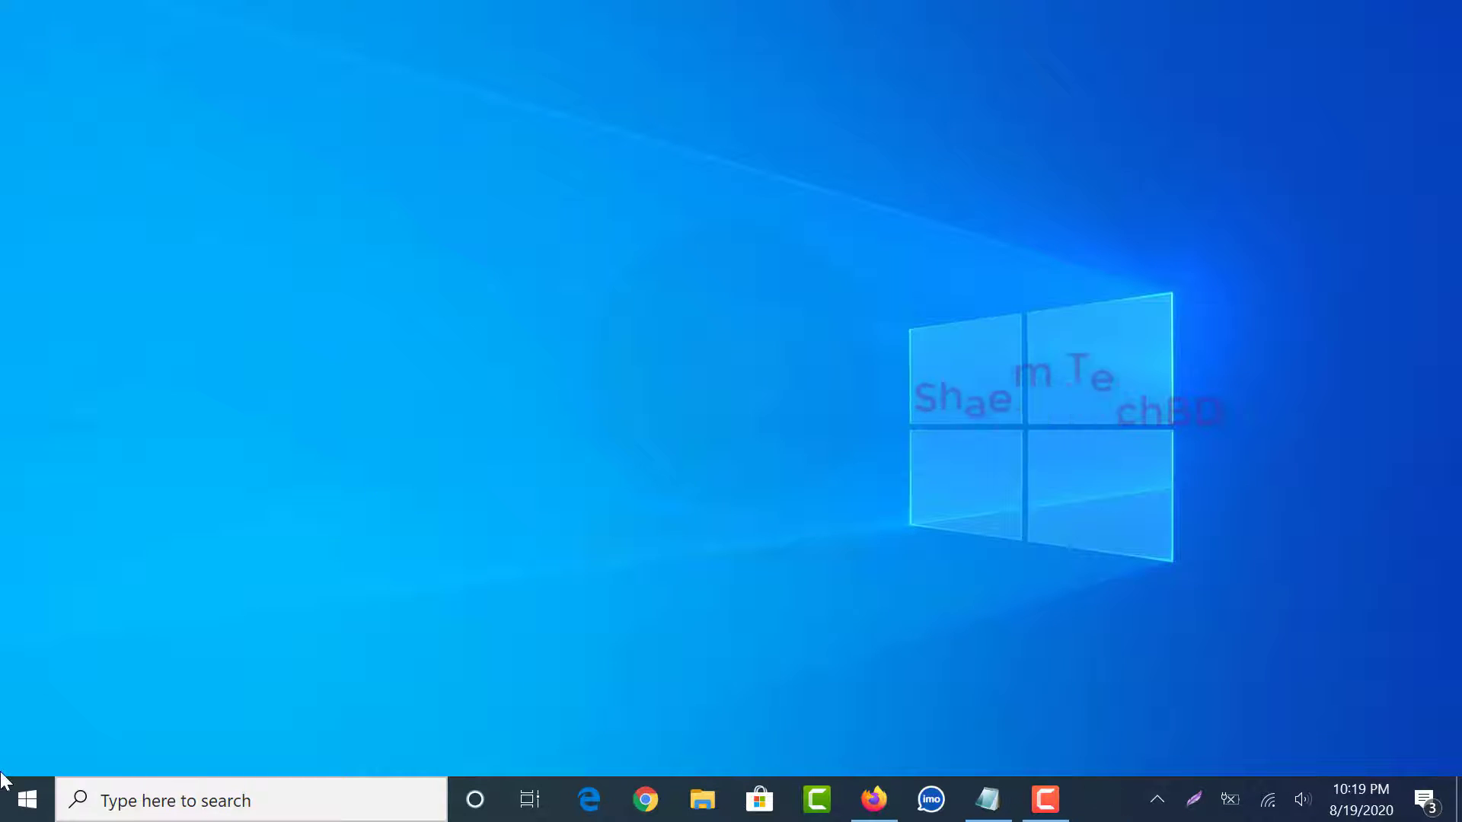
Go to Settings > Network & Internet > Ethernet and launch Network and Sharing Center
click(26, 797)
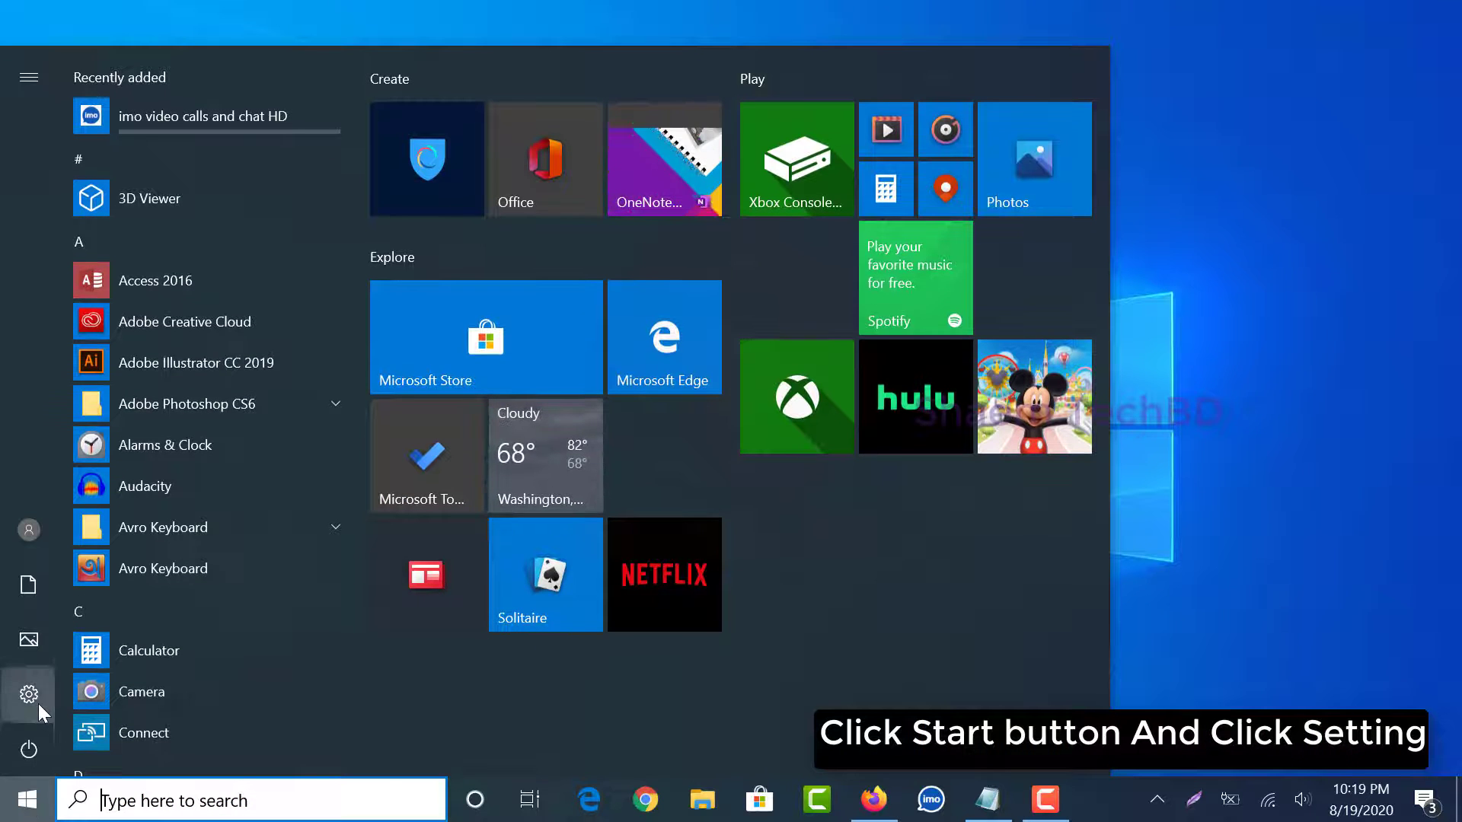
click(38, 703)
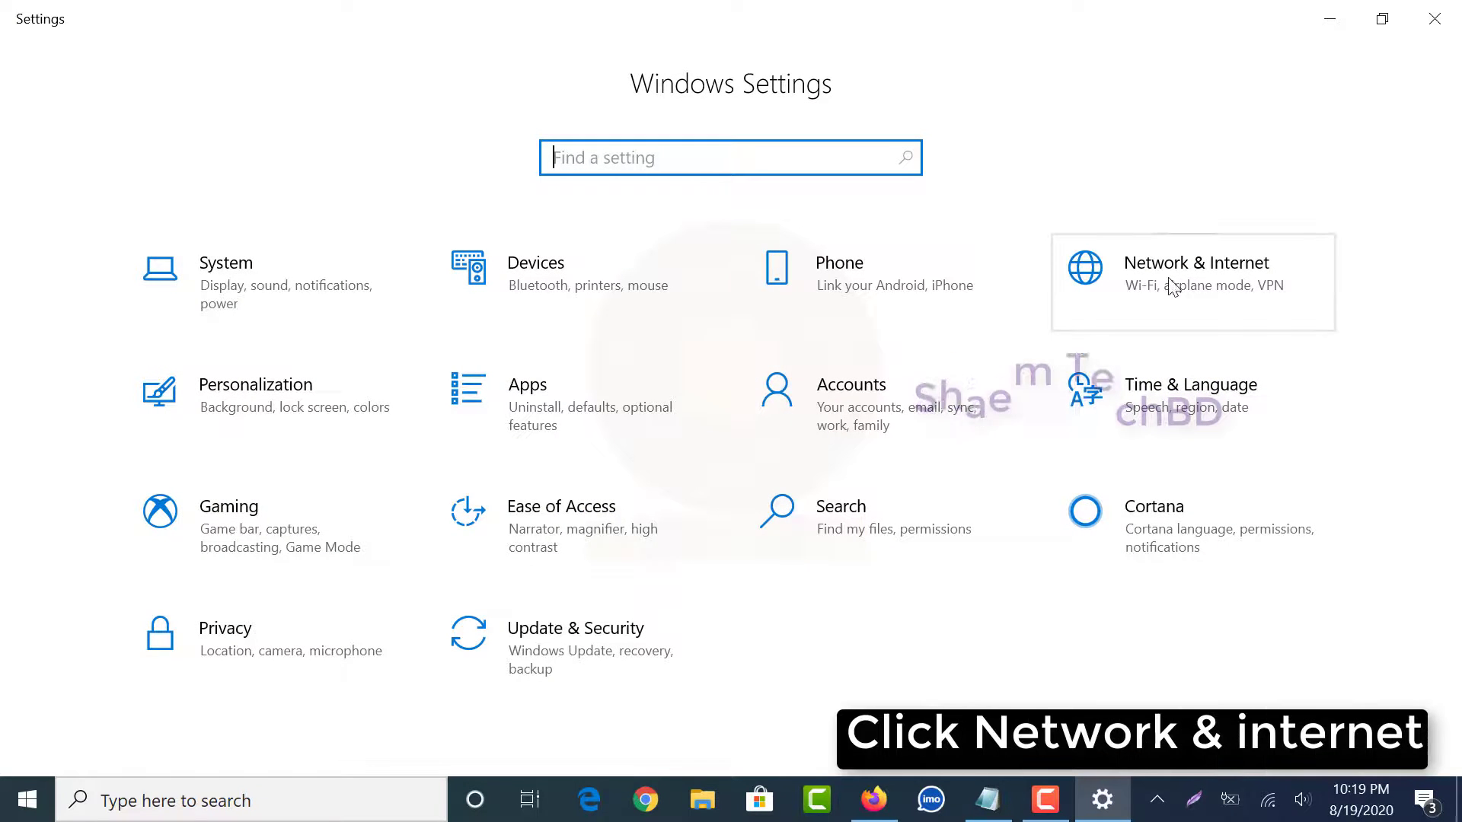
click(1178, 285)
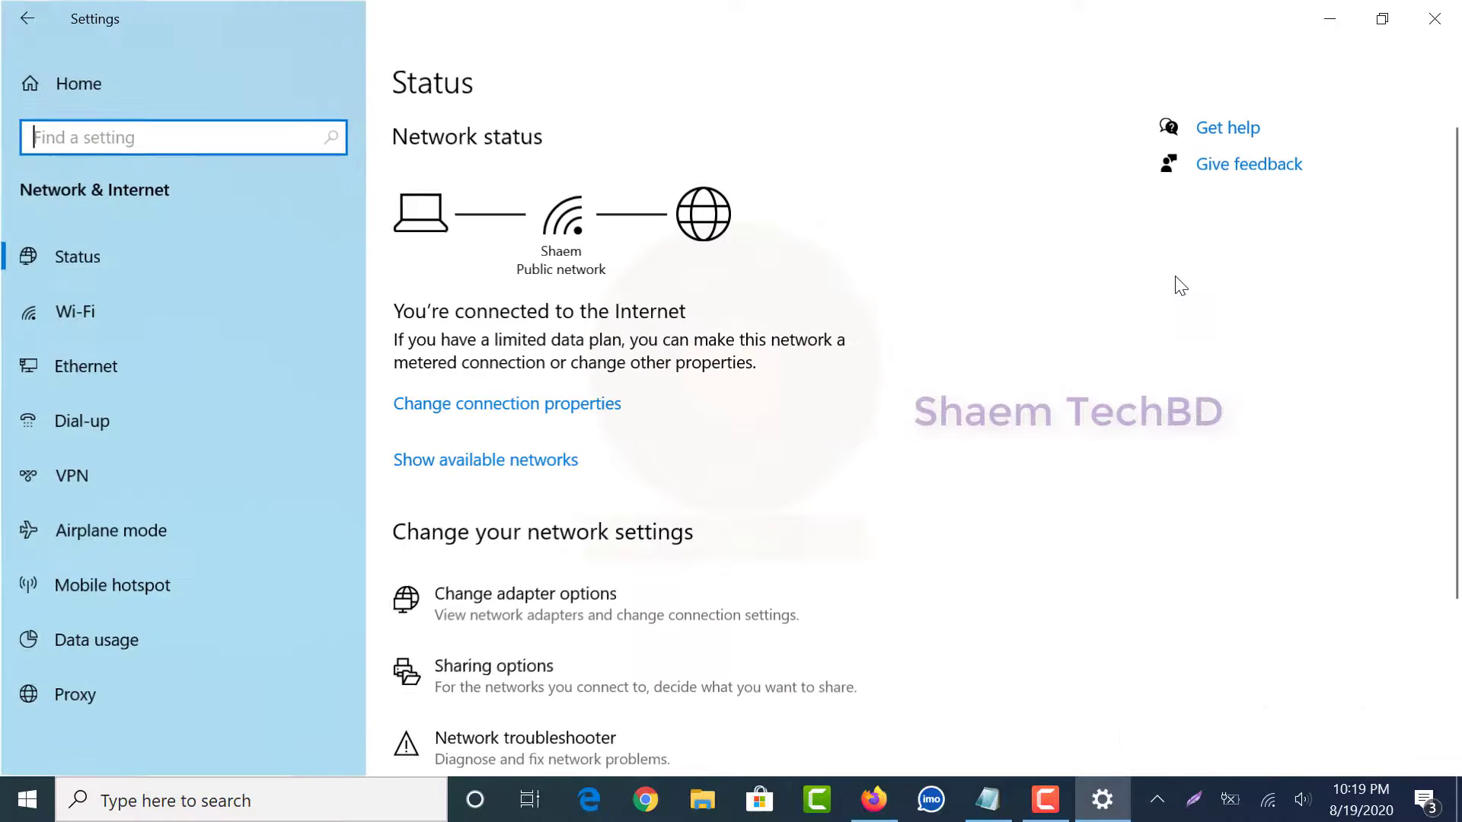
click(156, 373)
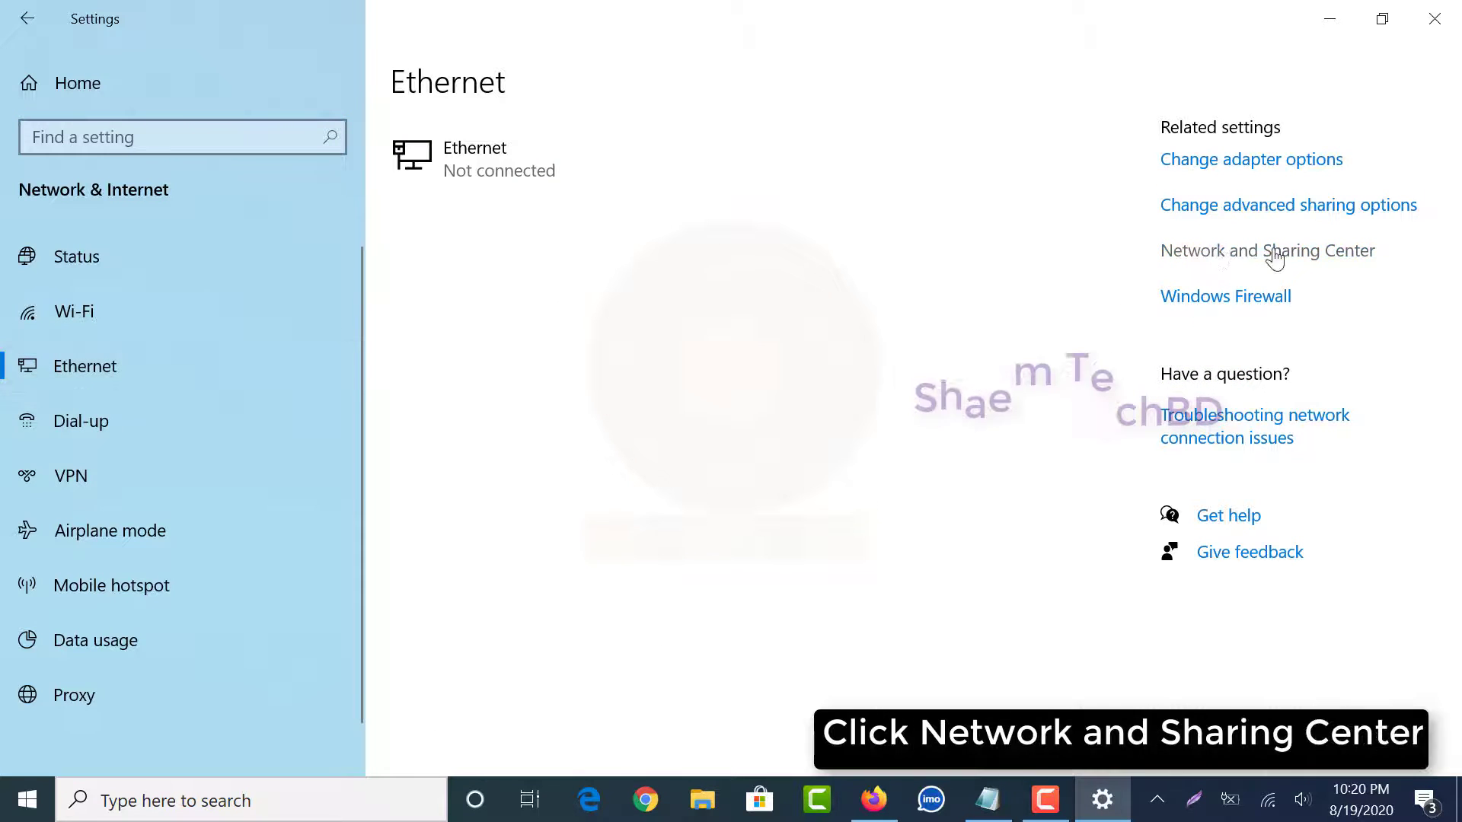
click(1314, 255)
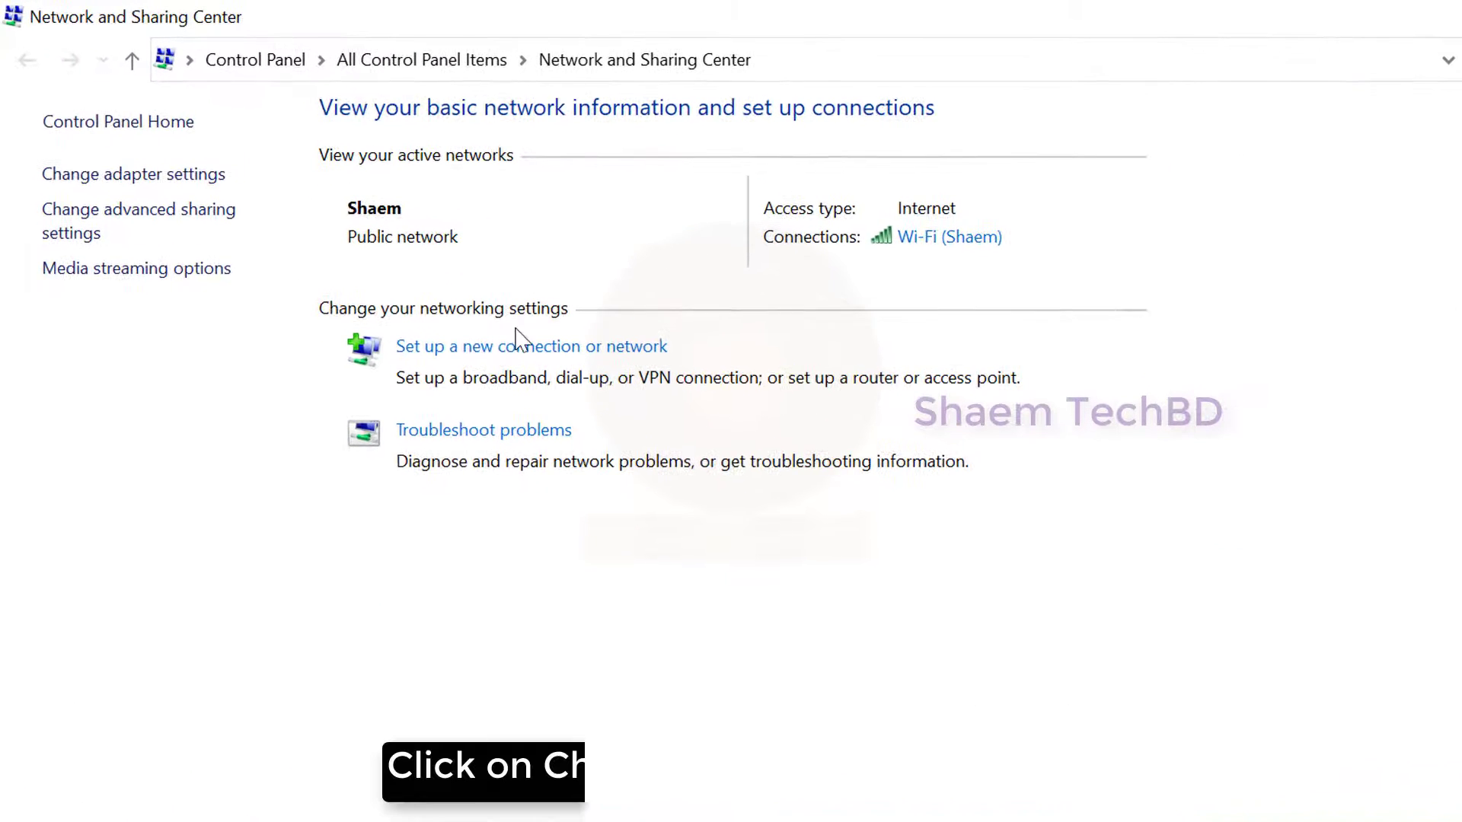
Go to Change adapter settings and bring up the Ethernet connection's context menu
click(148, 175)
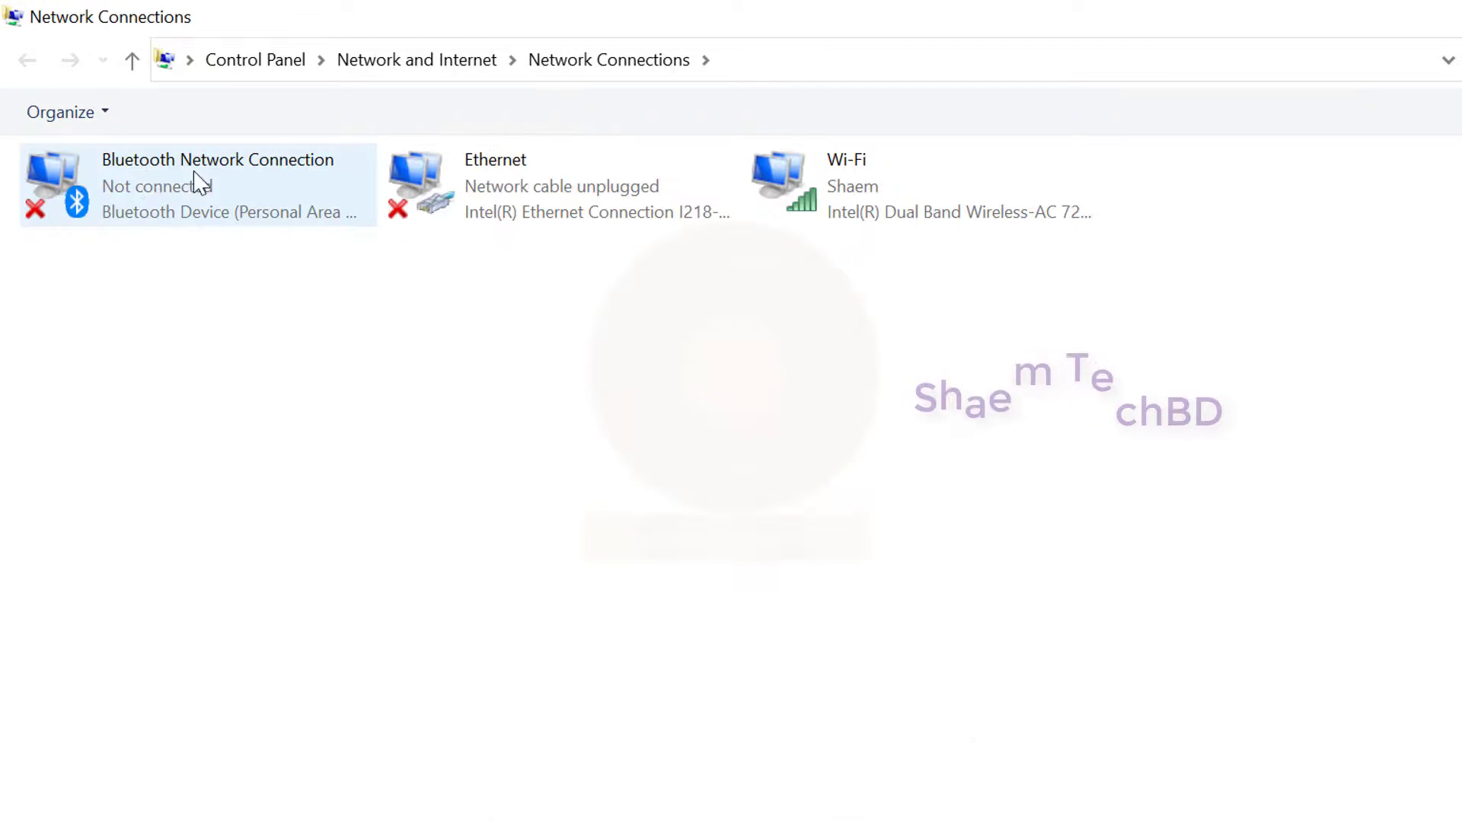
right_click(503, 183)
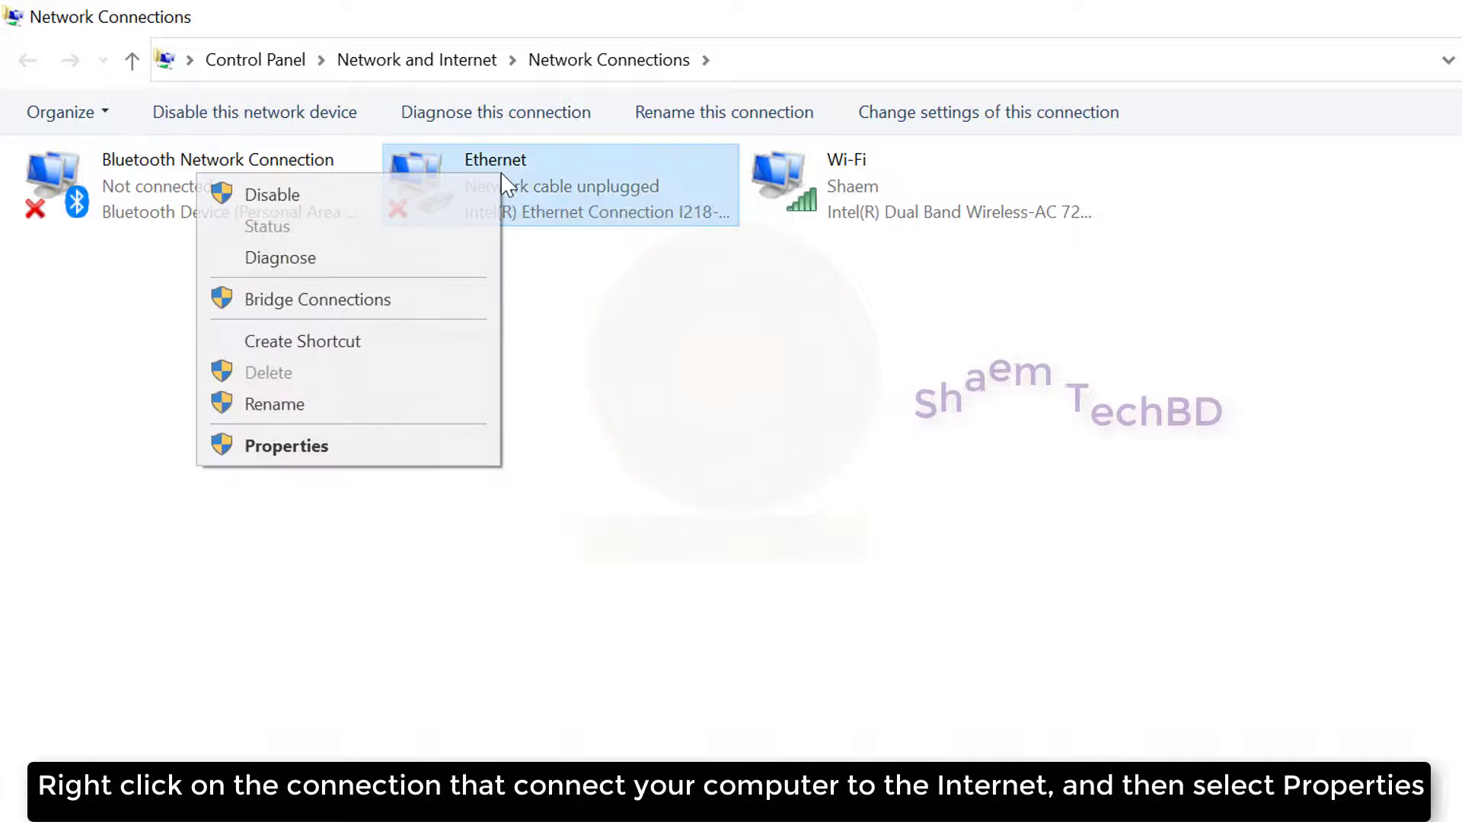
Open Ethernet Properties and select Internet Protocol Version 4 (TCP/IPv4)
click(402, 447)
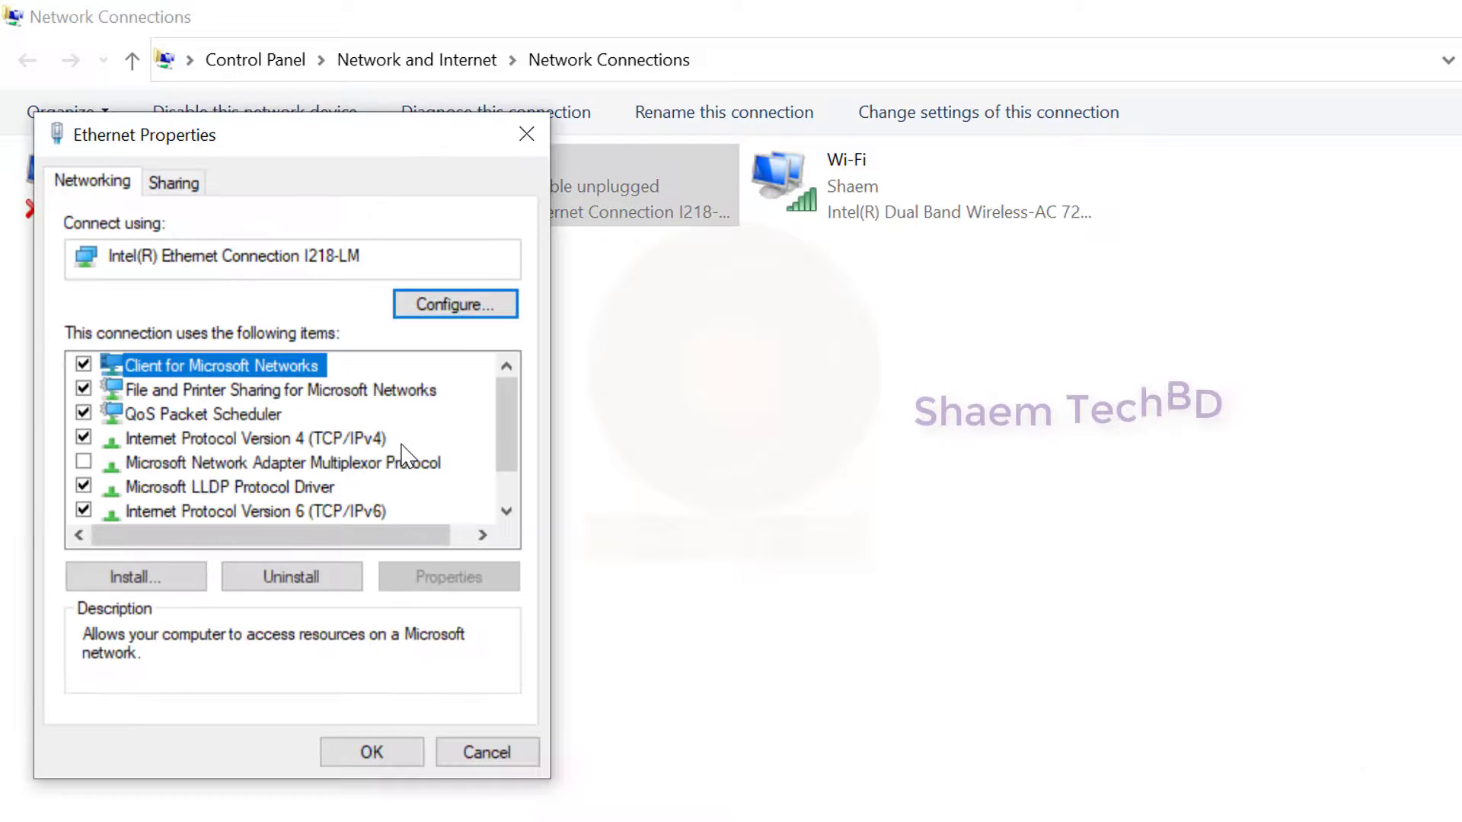
click(154, 445)
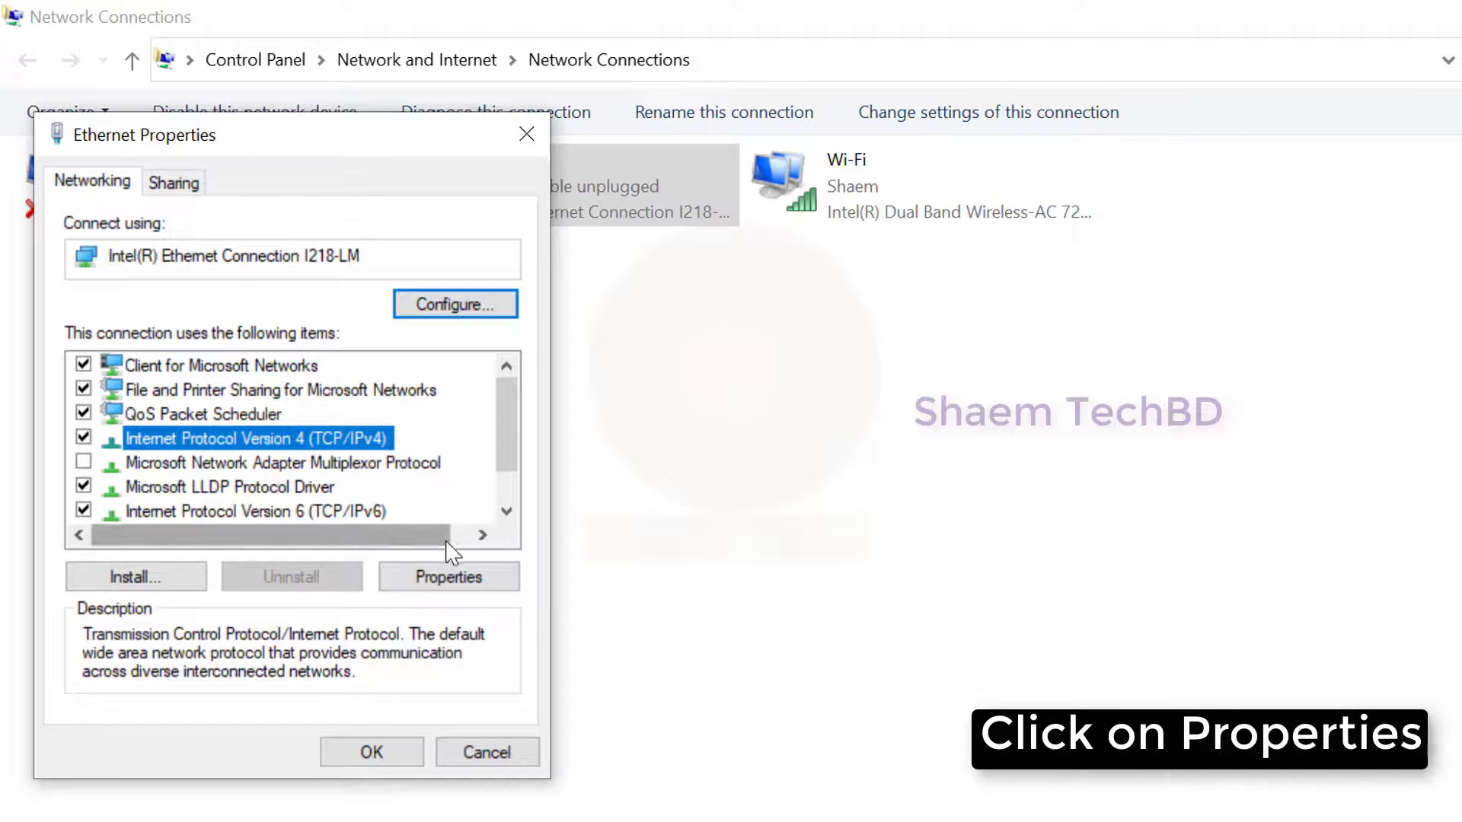
In IPv4 properties, use manual DNS servers 8.8.8.8 preferred and 8.8.4.4 alternate, then confirm with OK
click(449, 576)
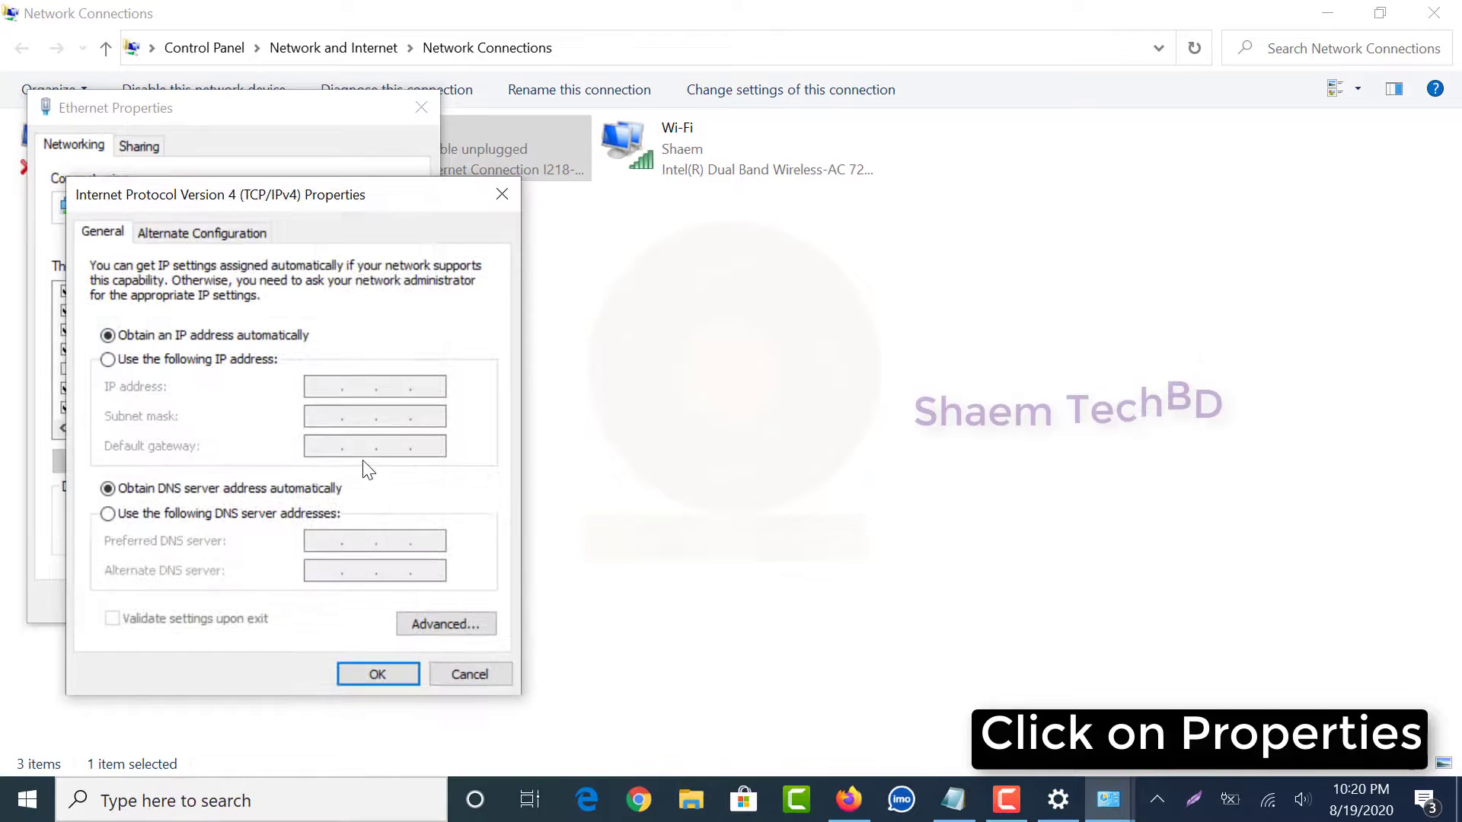
click(137, 515)
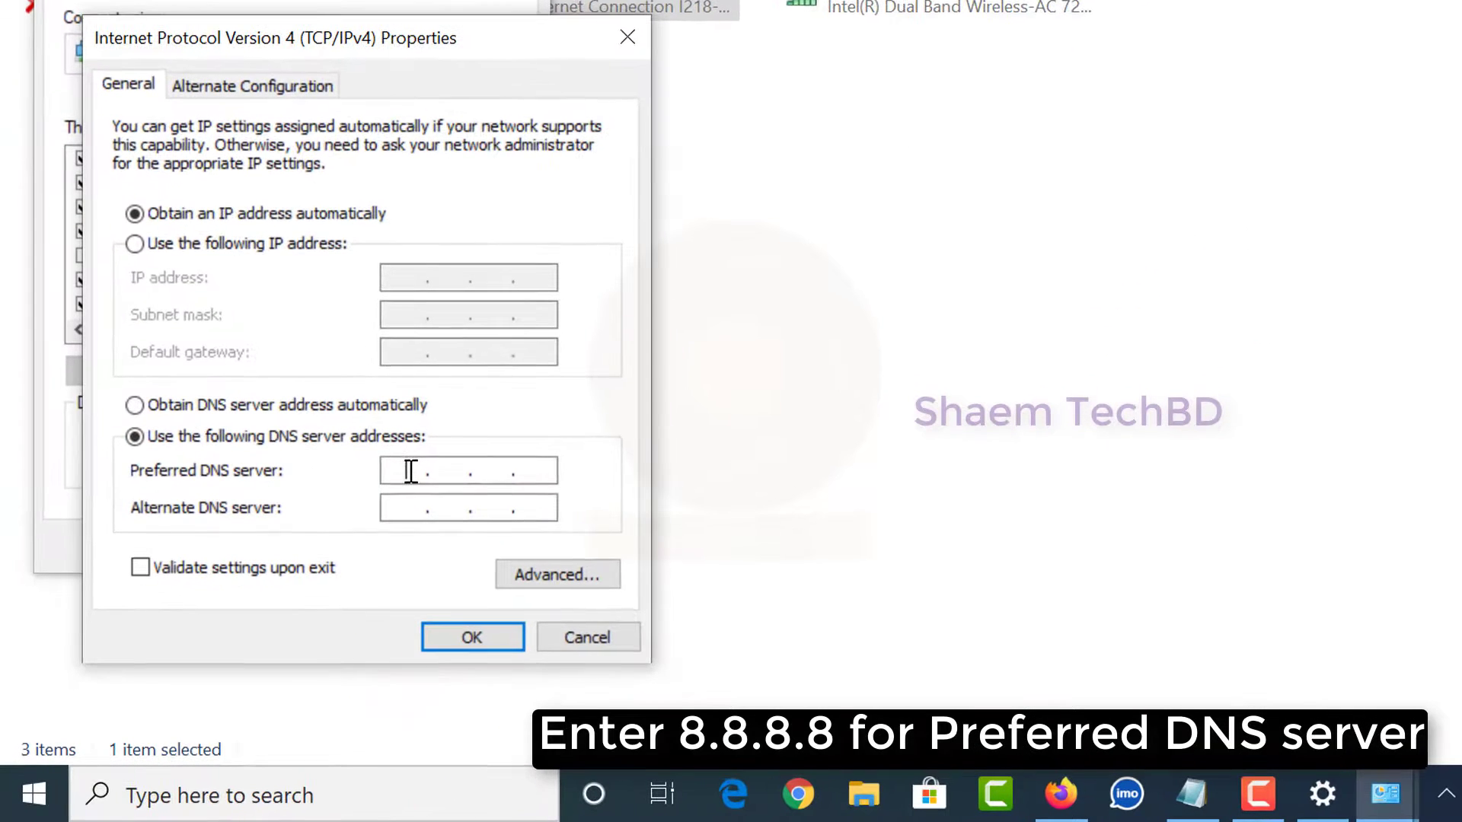
text(8)
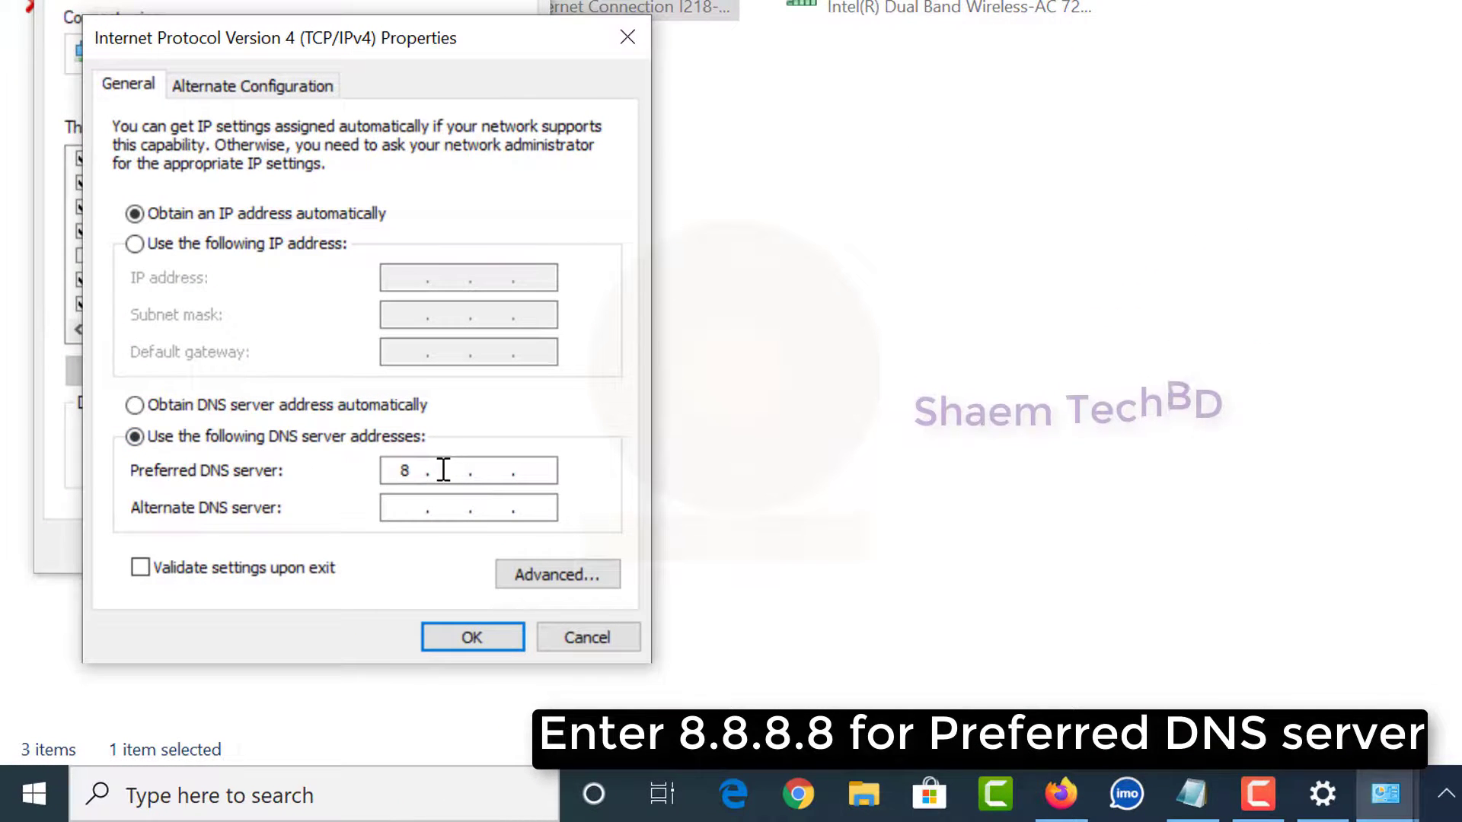
text(.8.8.8)
click(408, 512)
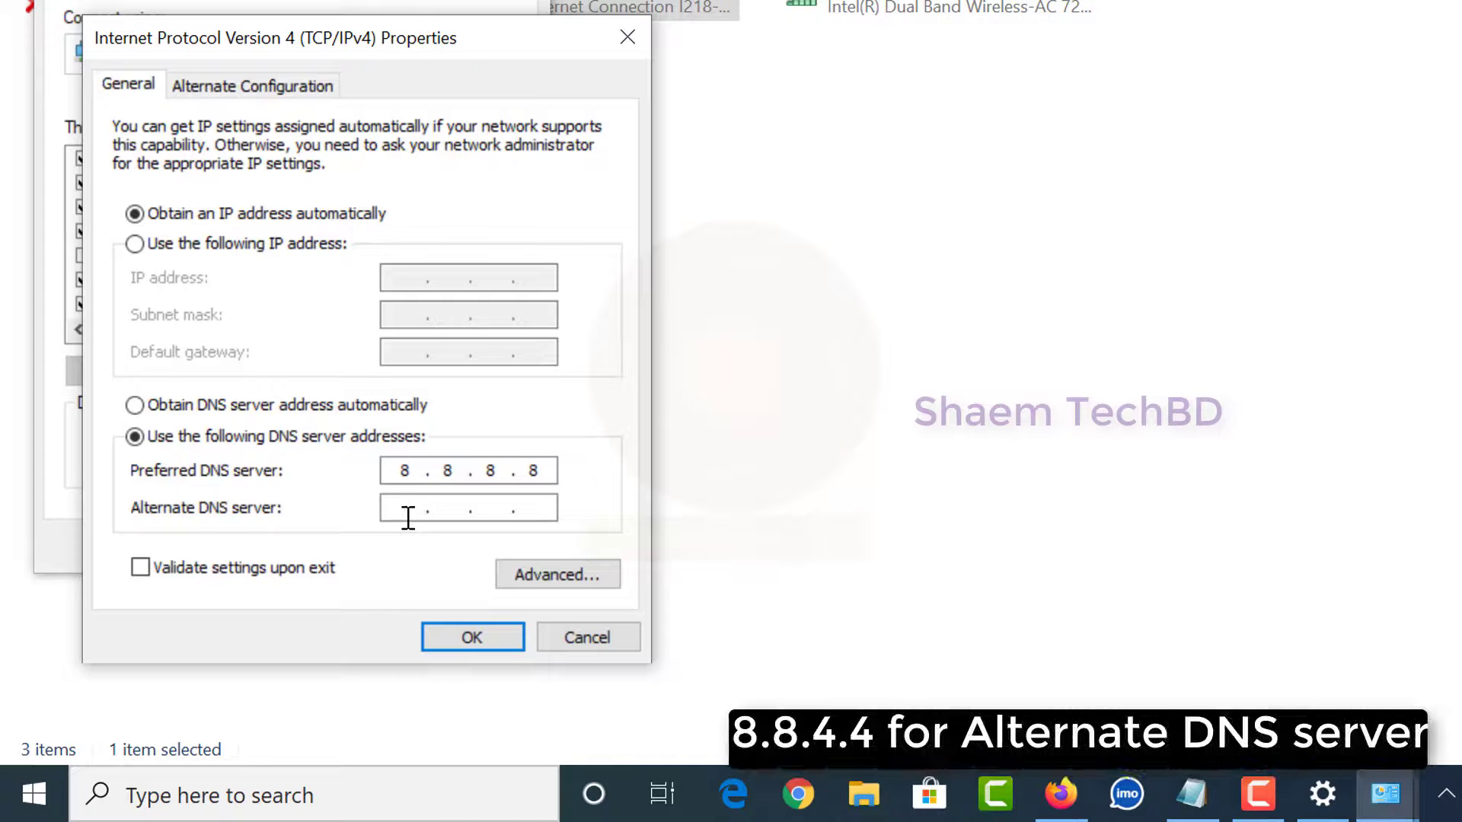
text(8.8.4.4)
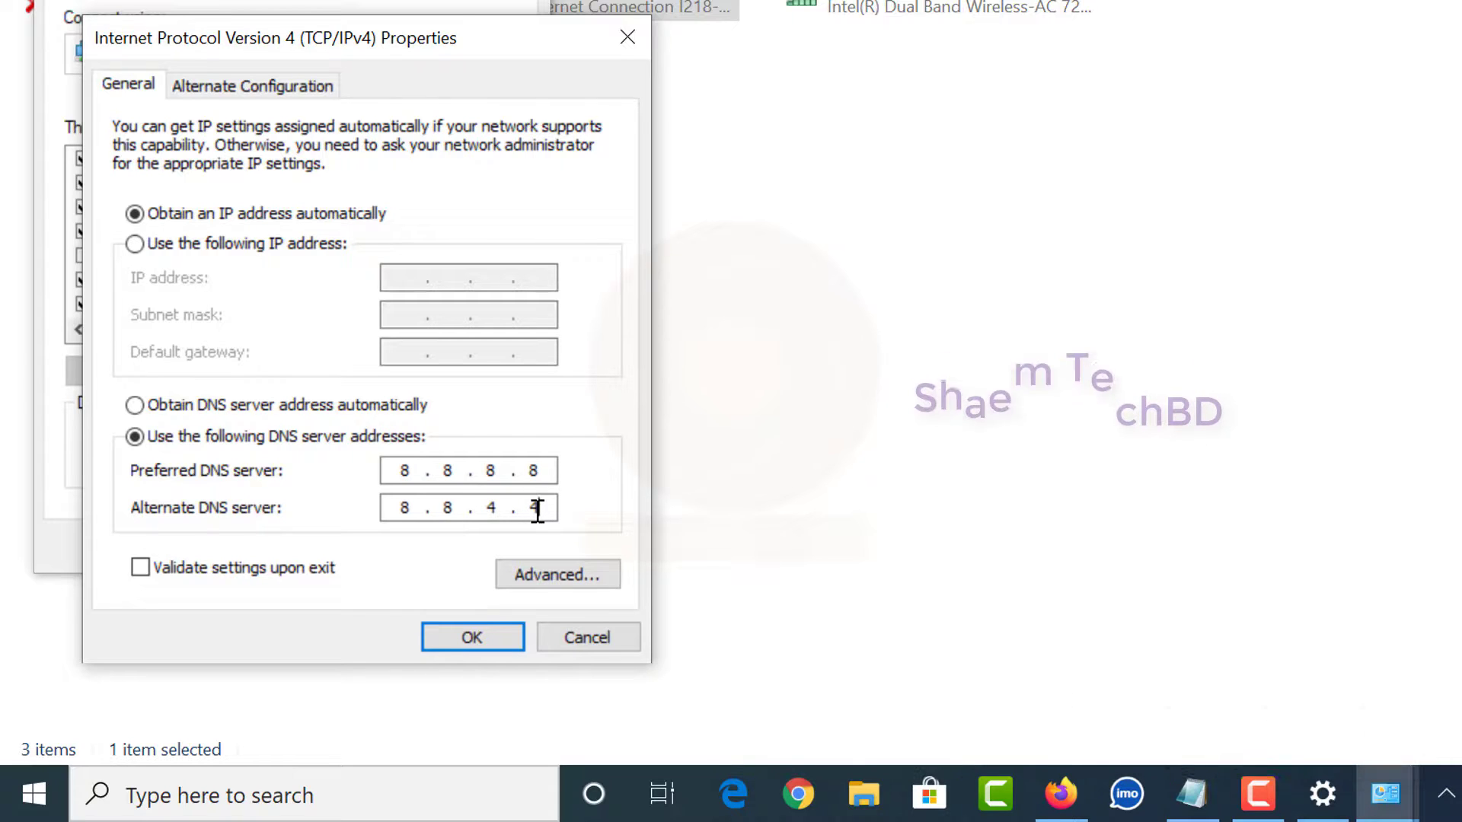
click(500, 640)
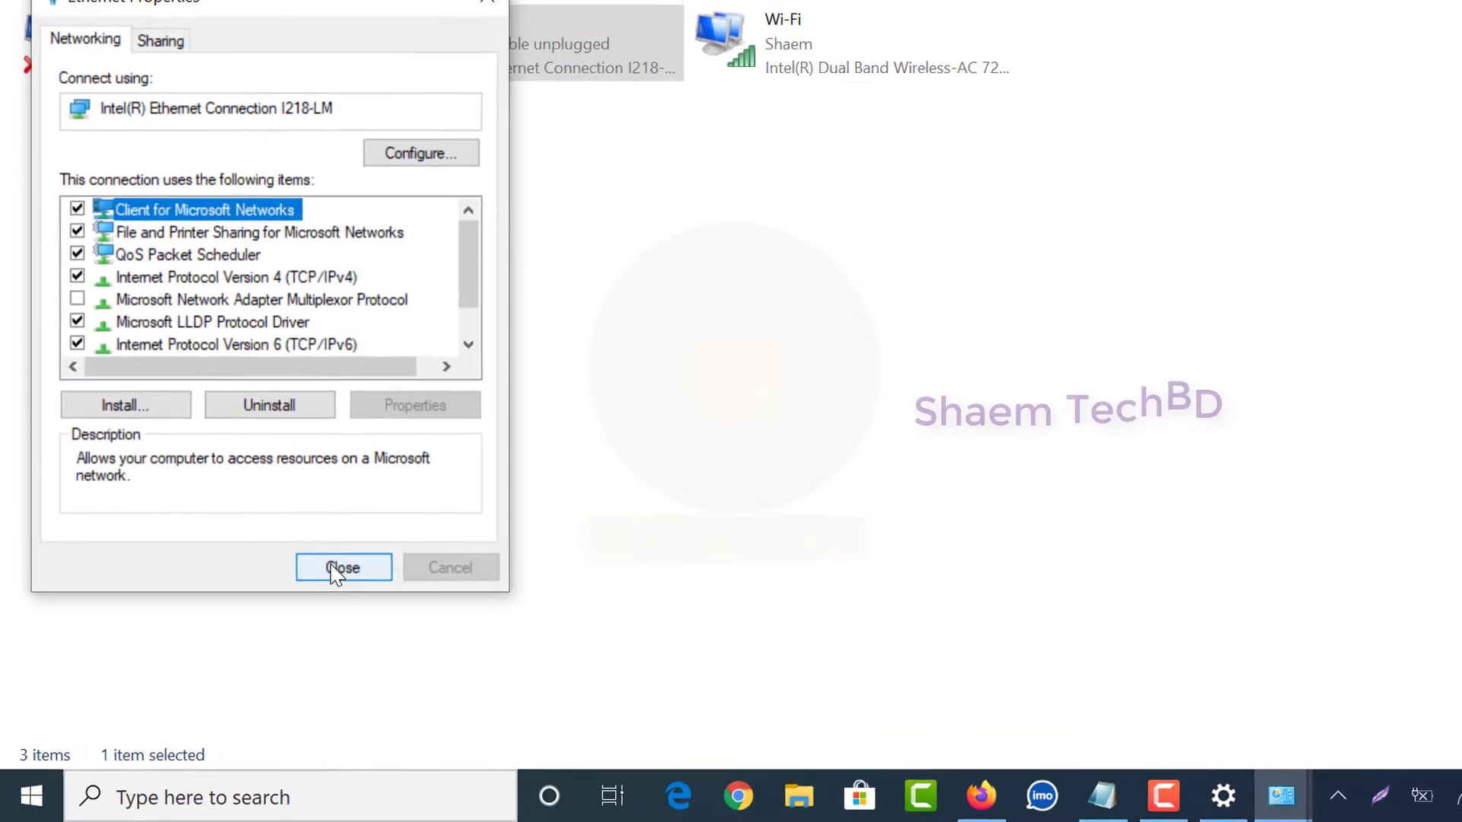
Close Ethernet Properties, Network Connections, Network and Sharing Center, and Windows Settings
click(370, 547)
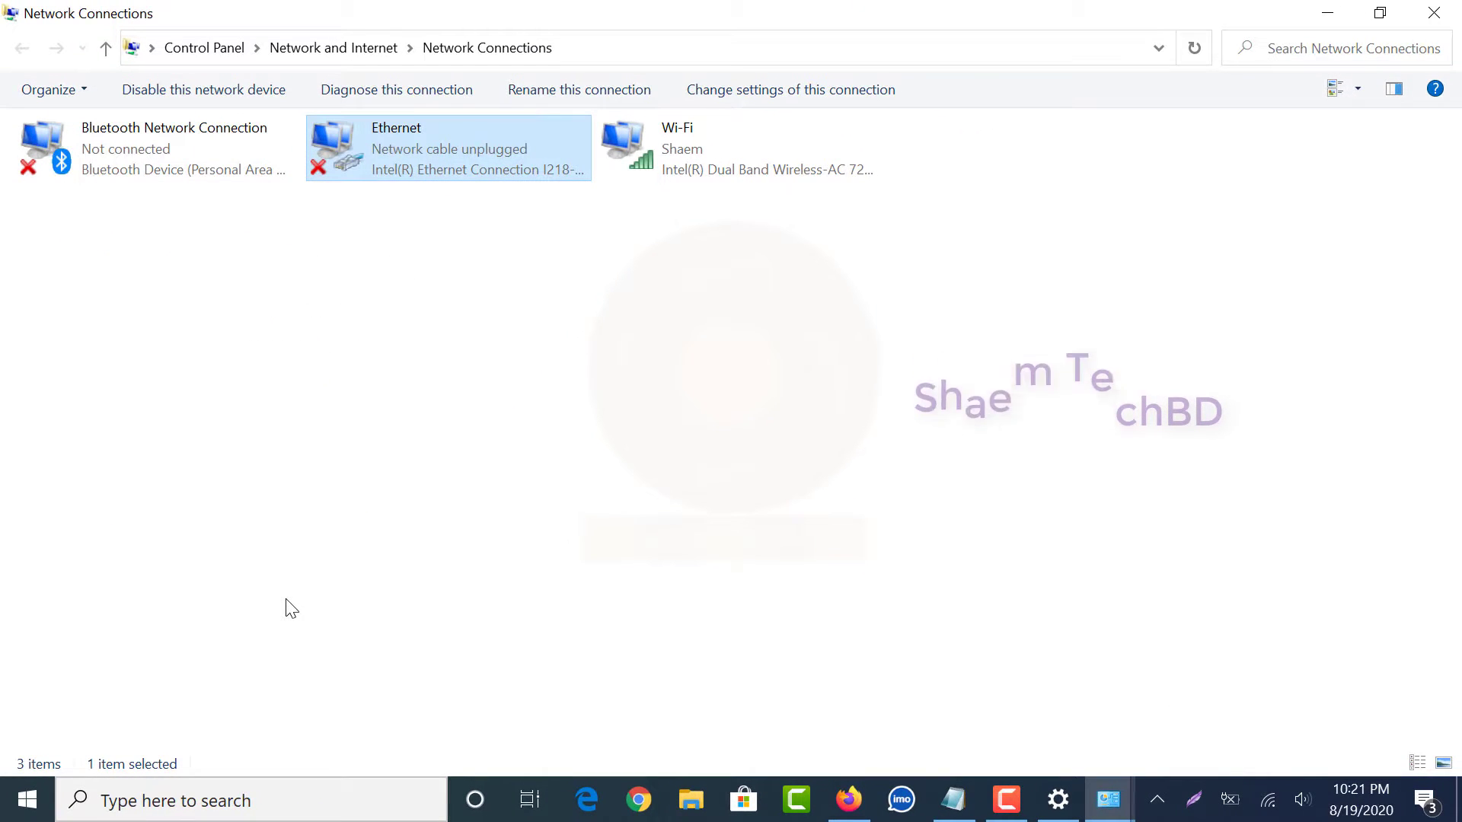
click(1442, 12)
click(1441, 14)
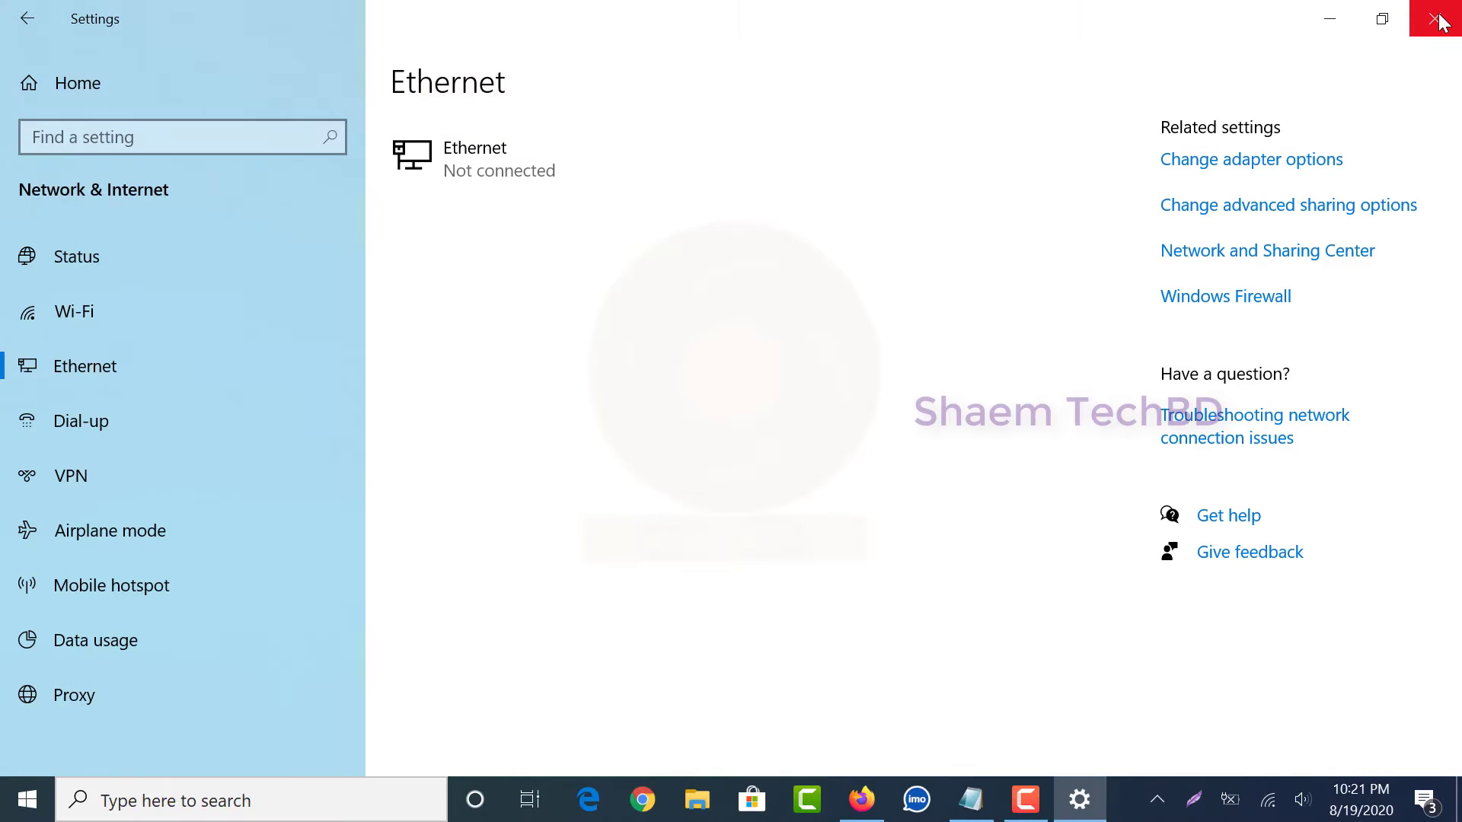
click(1442, 13)
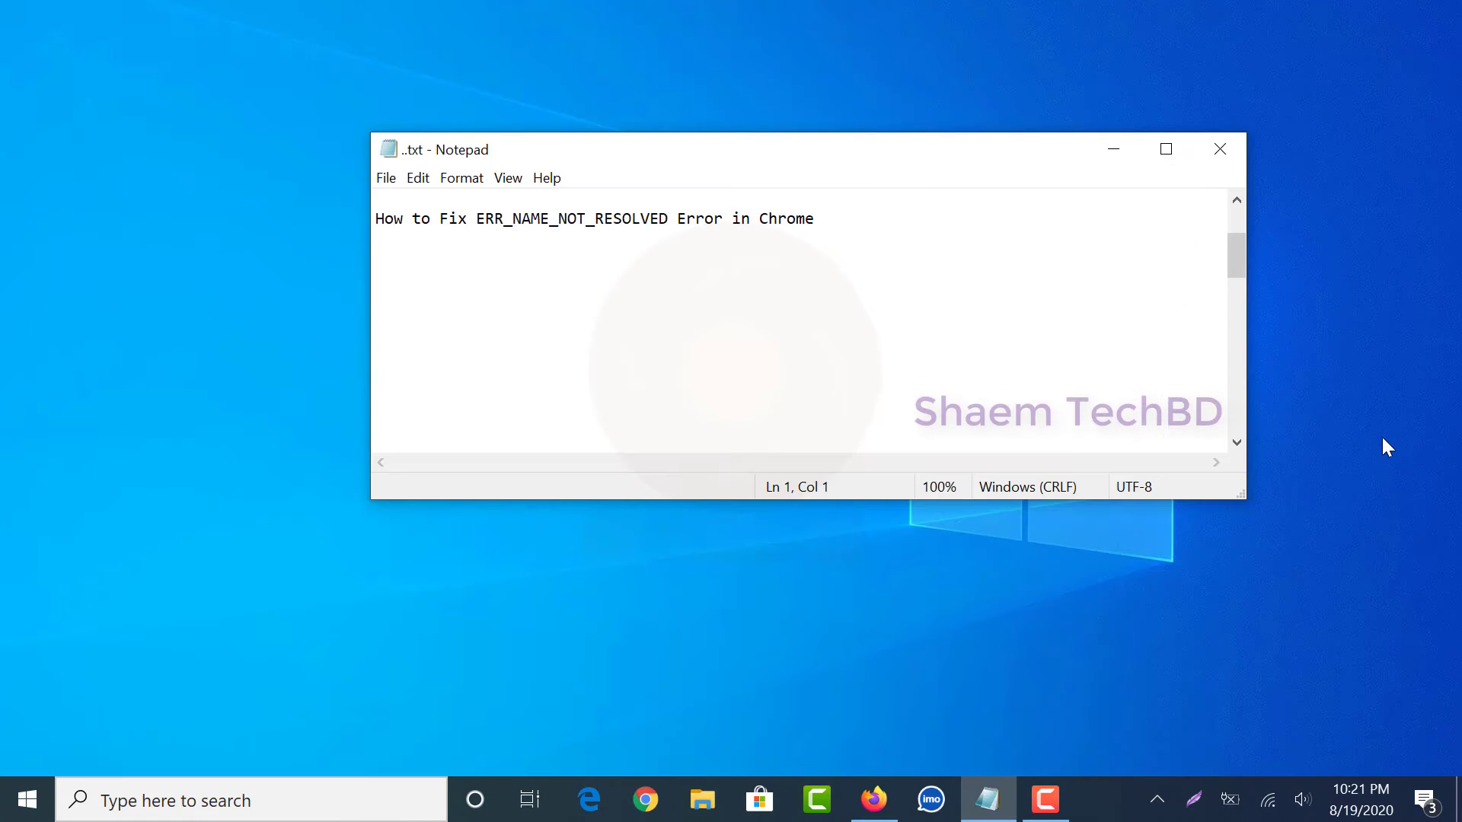